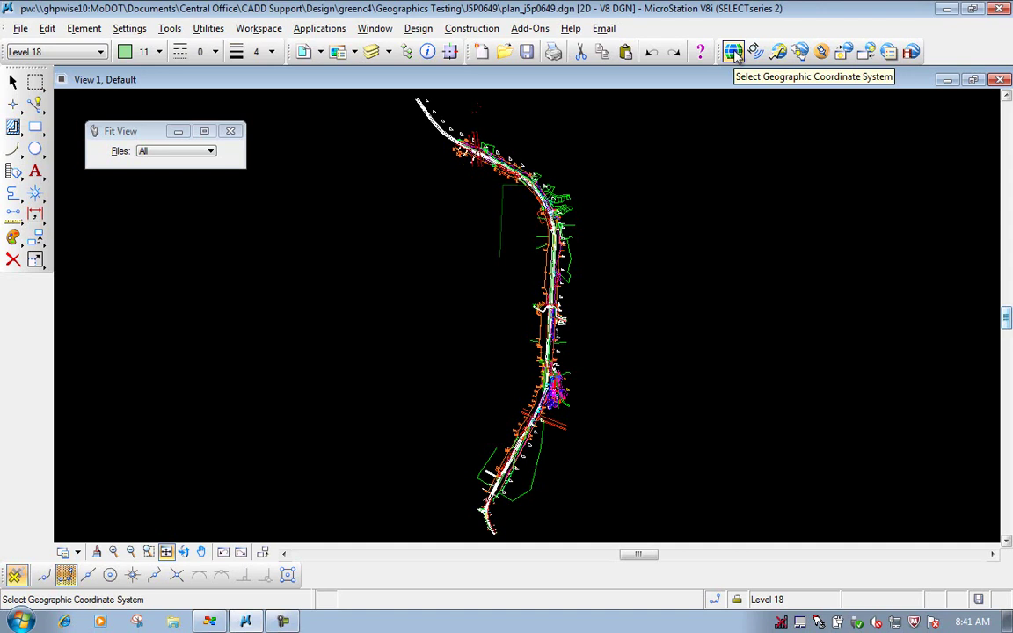
# - Check the geographic coordinate system settings, then close that window
pyautogui.click(734, 53)
pyautogui.moveTo(191, 189); pyautogui.dragTo(220, 193)
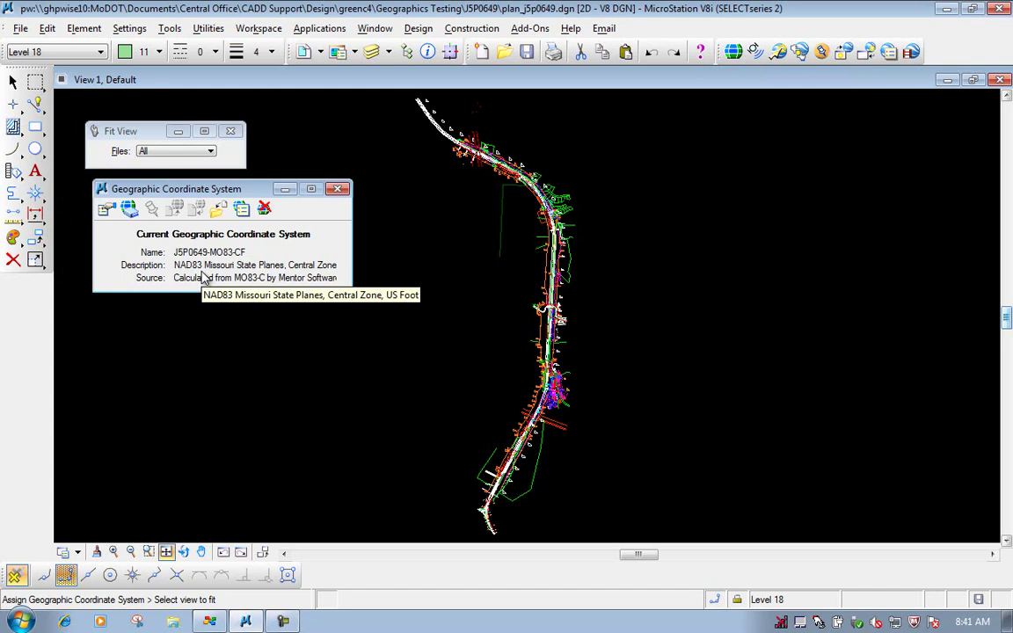
pyautogui.click(340, 188)
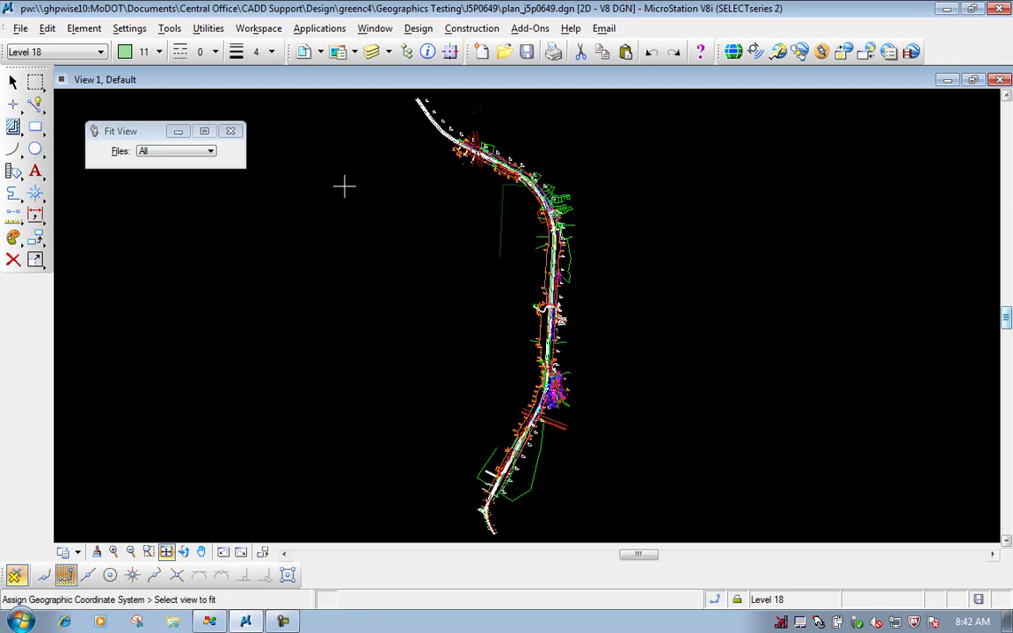
# - Start Tools > Attach in References and cancel the project dialog to reach the Shapefiles file browser
pyautogui.click(304, 53)
pyautogui.moveTo(433, 249); pyautogui.dragTo(270, 218)
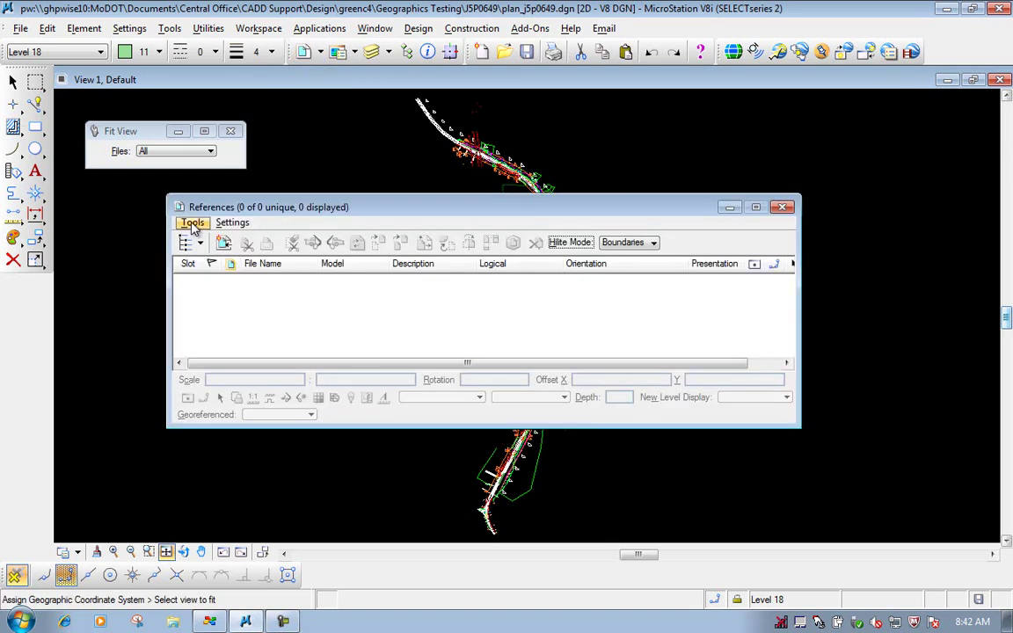
pyautogui.click(192, 223)
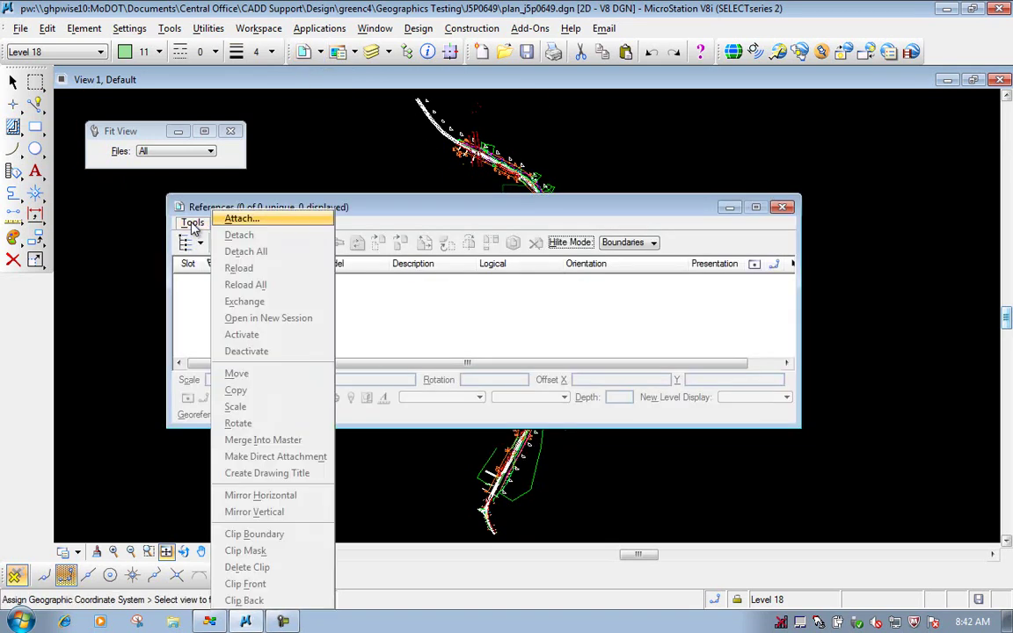
pyautogui.click(241, 220)
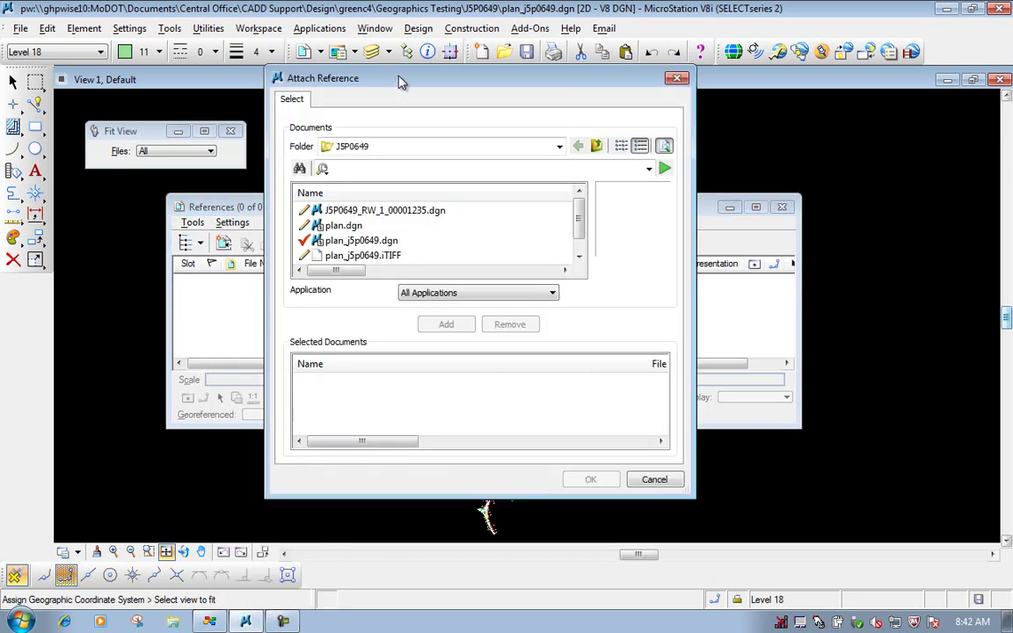
pyautogui.moveTo(400, 80); pyautogui.dragTo(437, 70)
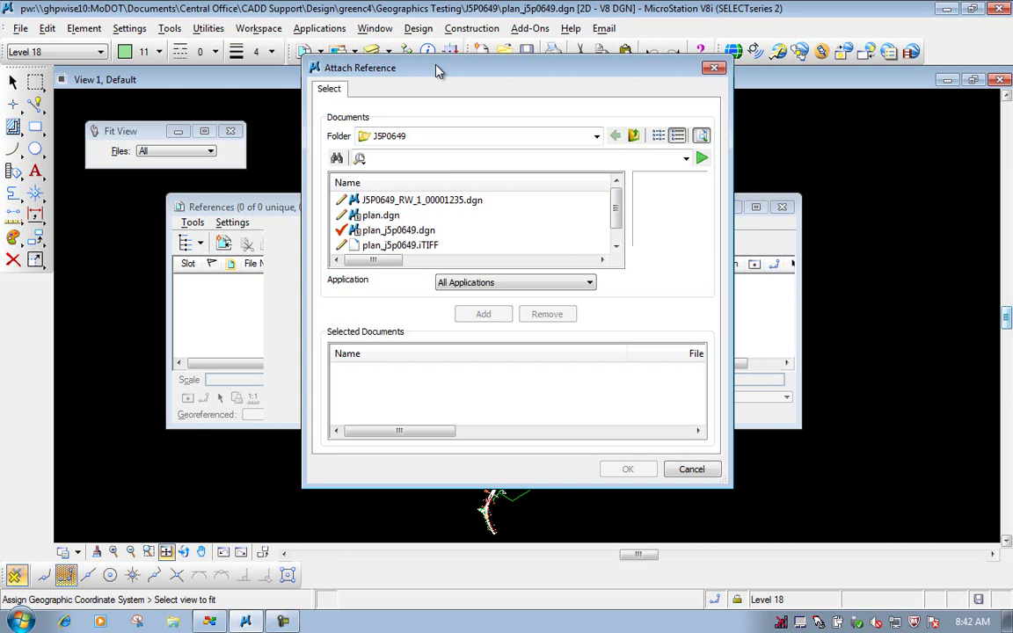
pyautogui.click(692, 470)
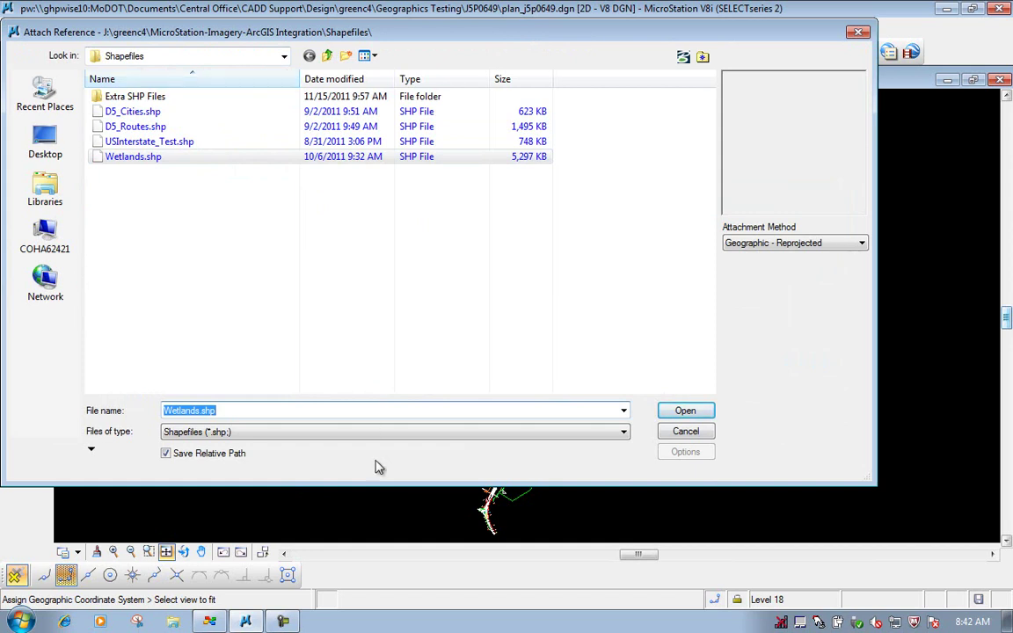
# - Attach D5_Cities.shp and Wetlands.shp as Shapefiles with the Geographic - Reprojected method
pyautogui.click(457, 436)
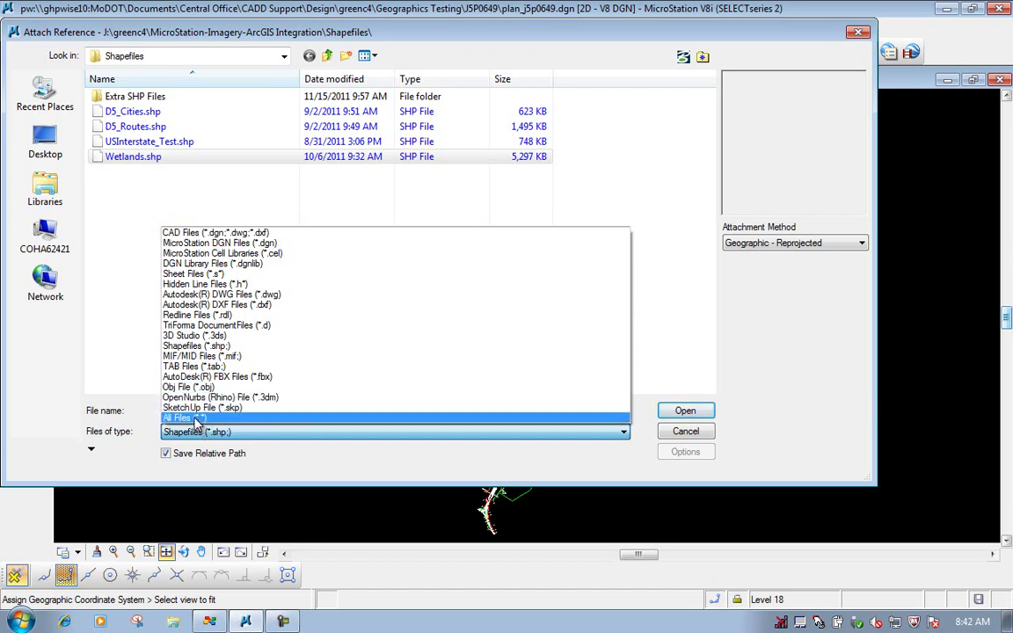
pyautogui.click(202, 348)
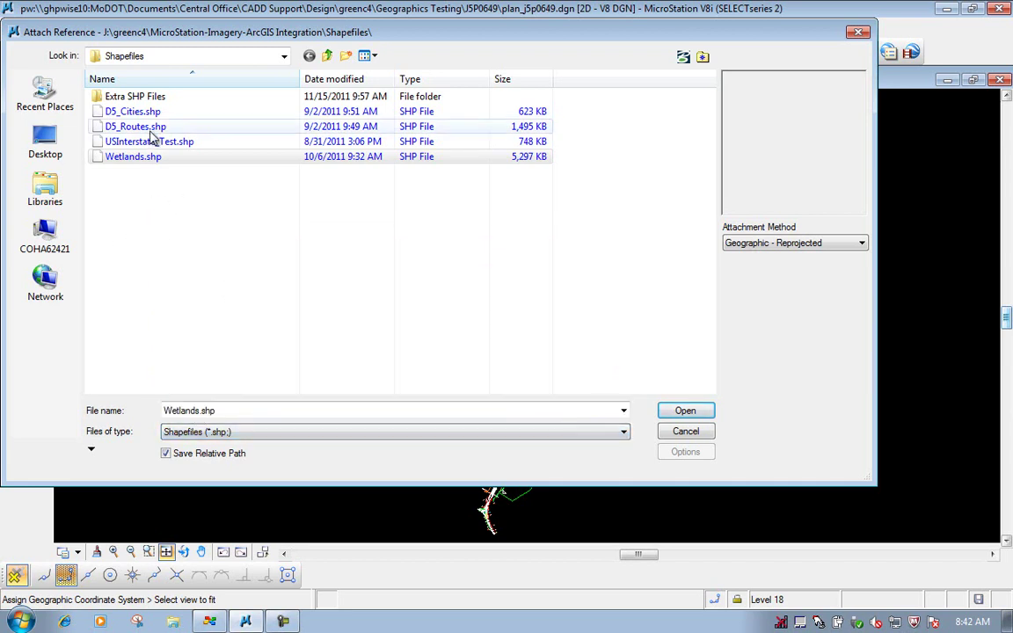
pyautogui.click(133, 158)
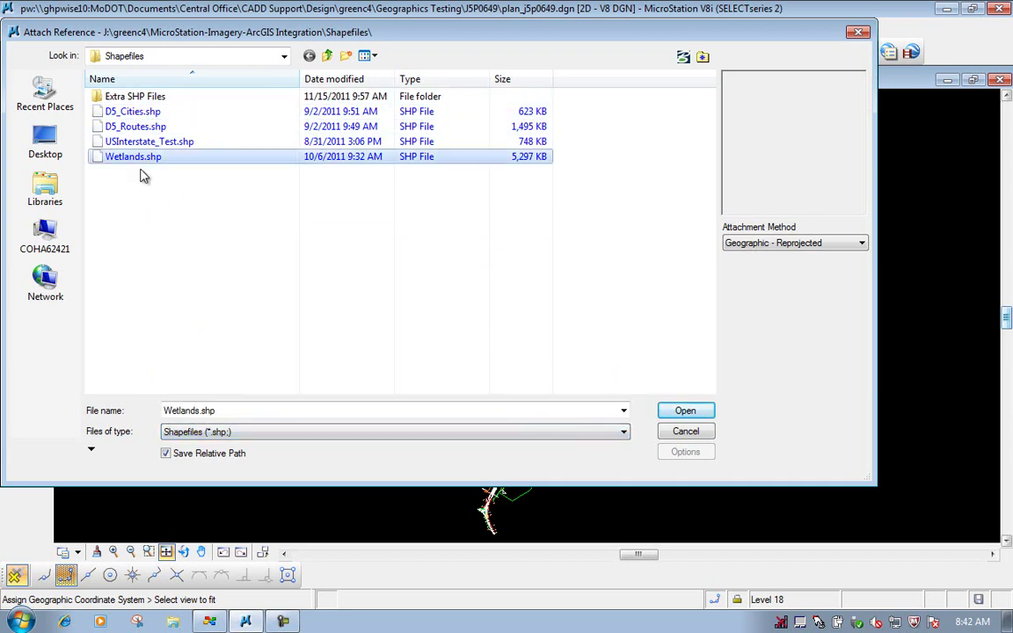
pyautogui.click(132, 113)
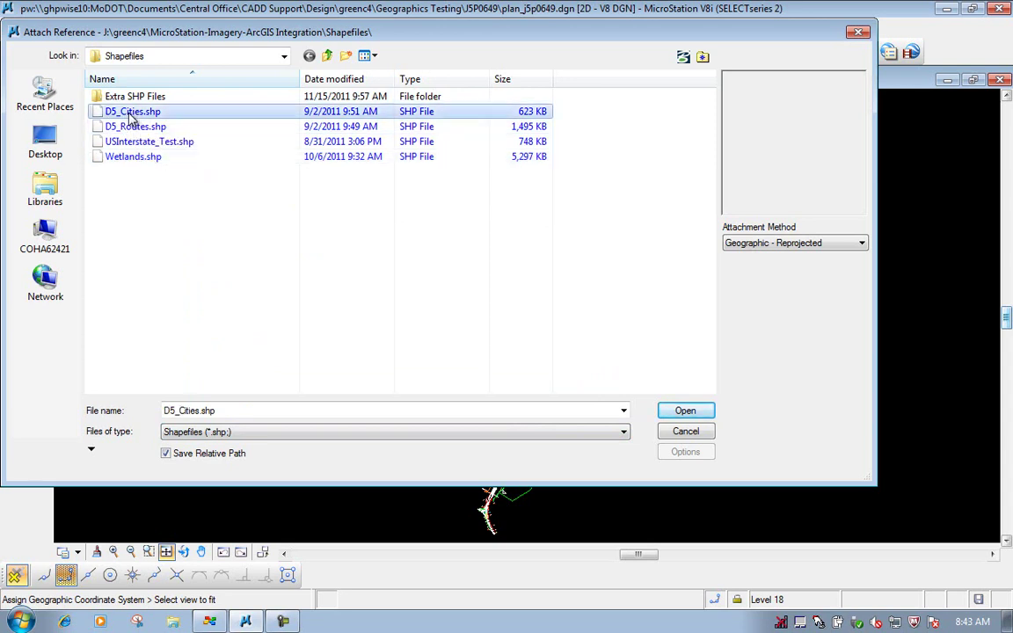
pyautogui.keyDown('ctrl'); pyautogui.click(146, 159); pyautogui.keyUp('ctrl')
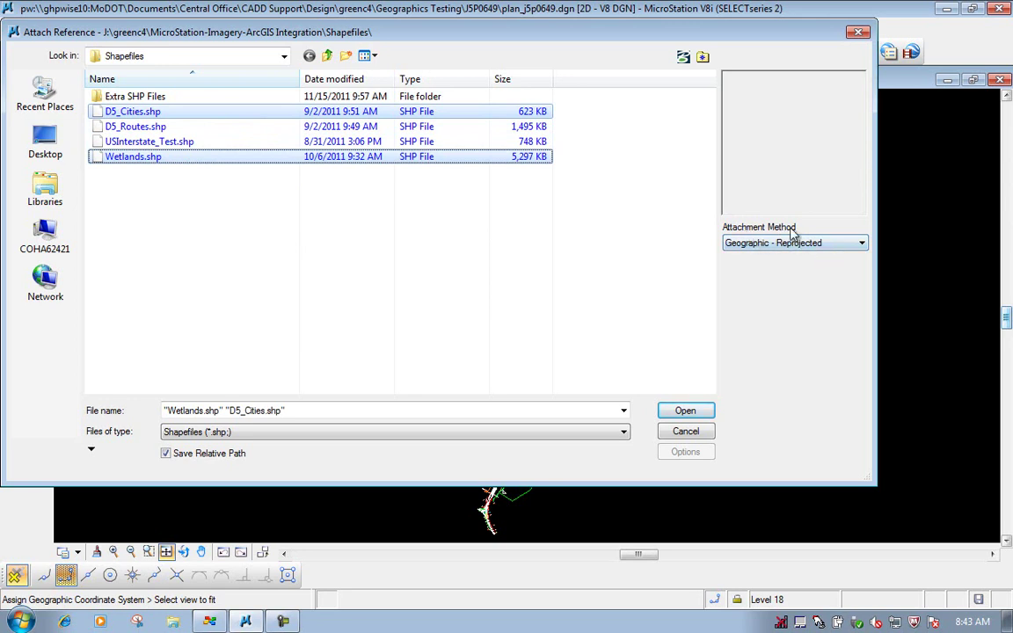
pyautogui.click(763, 243)
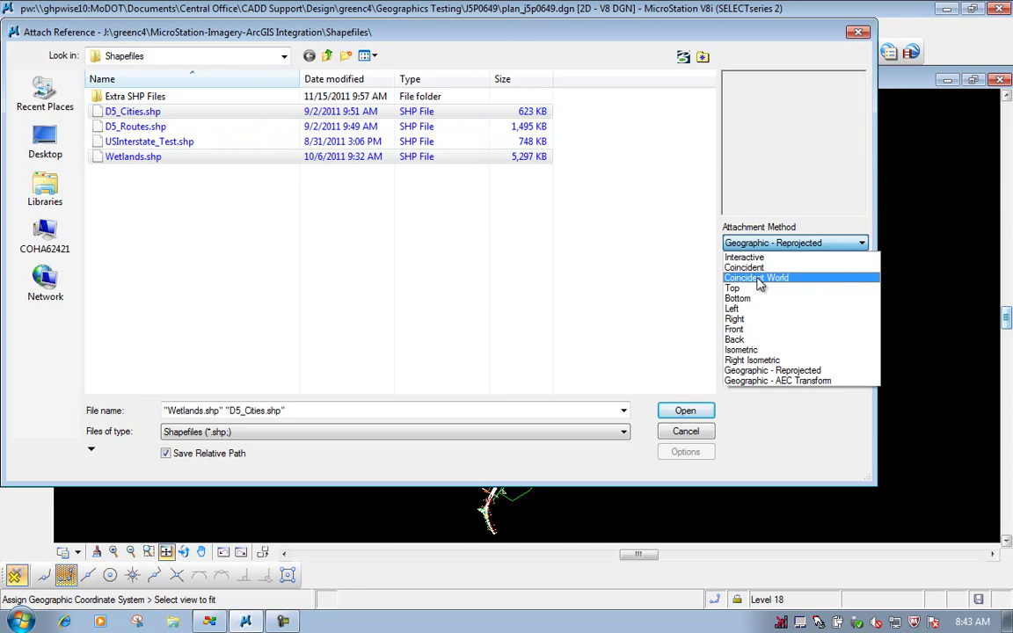
pyautogui.click(791, 371)
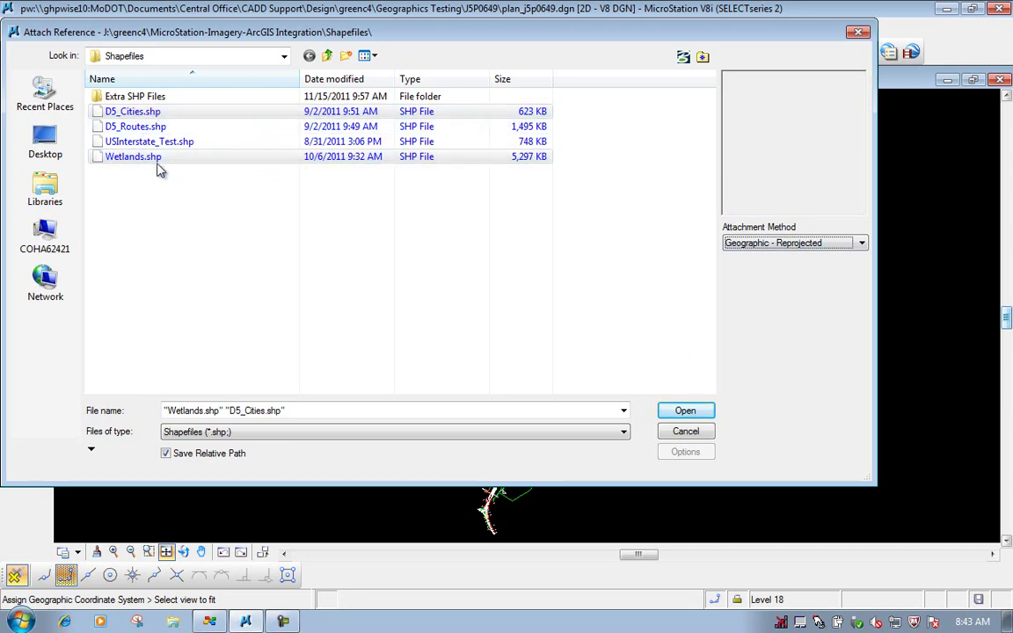
pyautogui.click(685, 411)
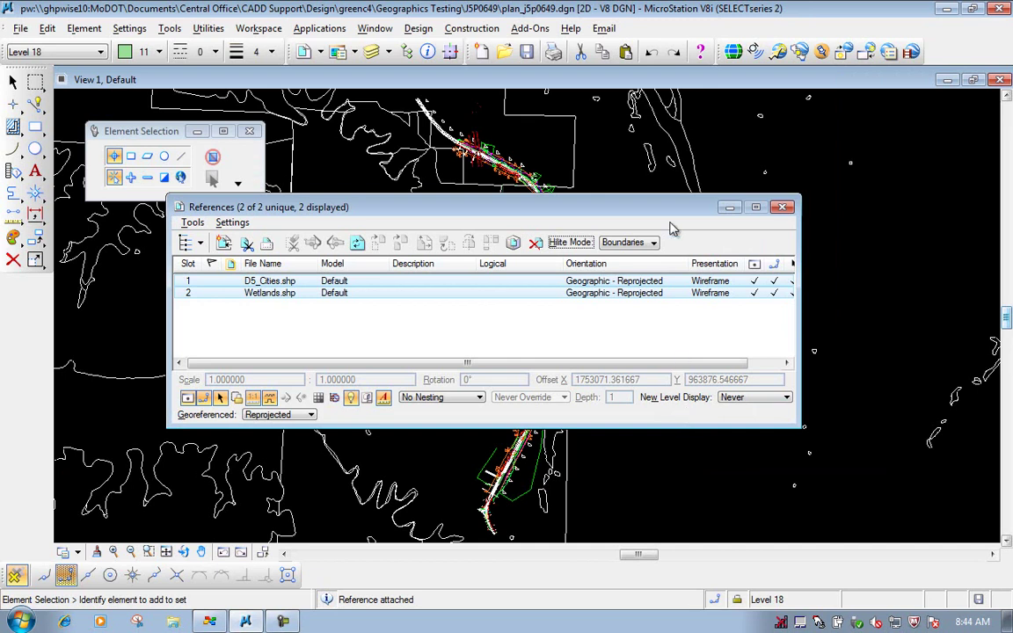
# - Toggle Display off and back on for D5_Cities and Wetlands so both outlines show, then close References
pyautogui.moveTo(800, 260); pyautogui.dragTo(856, 264)
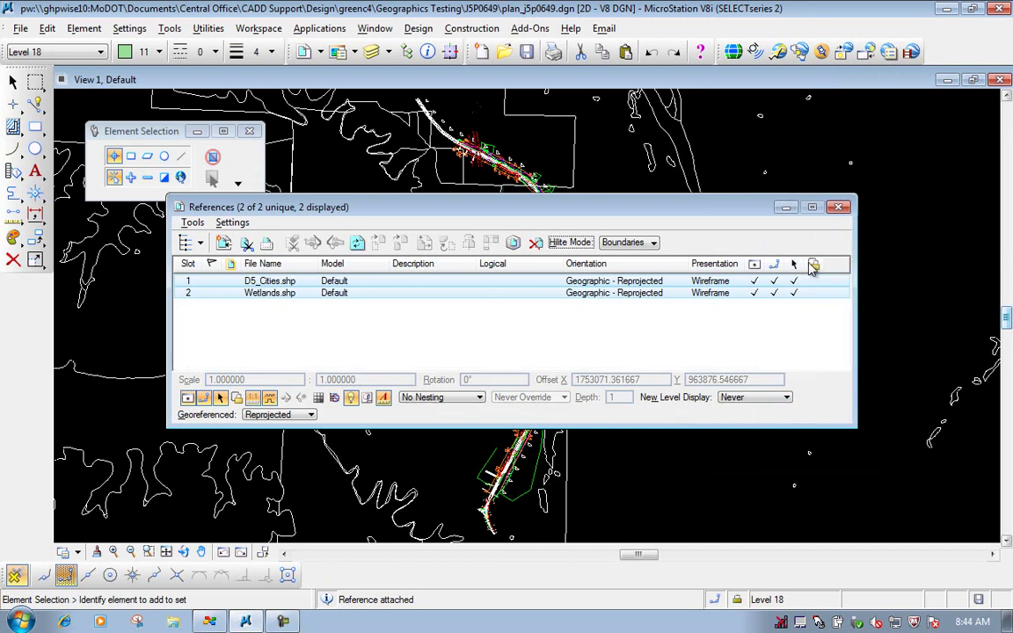
pyautogui.click(754, 283)
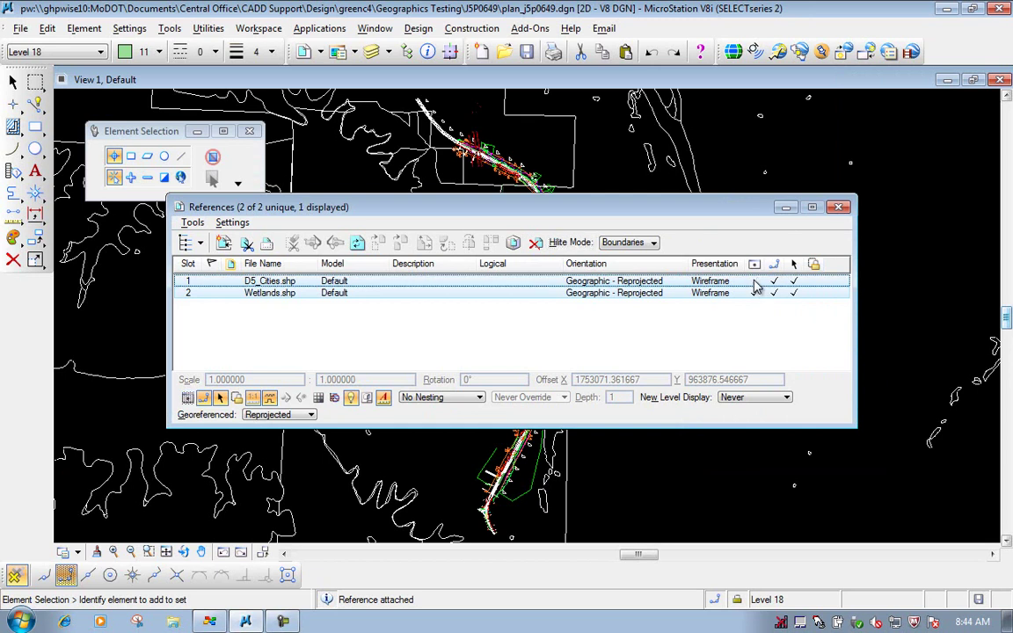
pyautogui.click(754, 282)
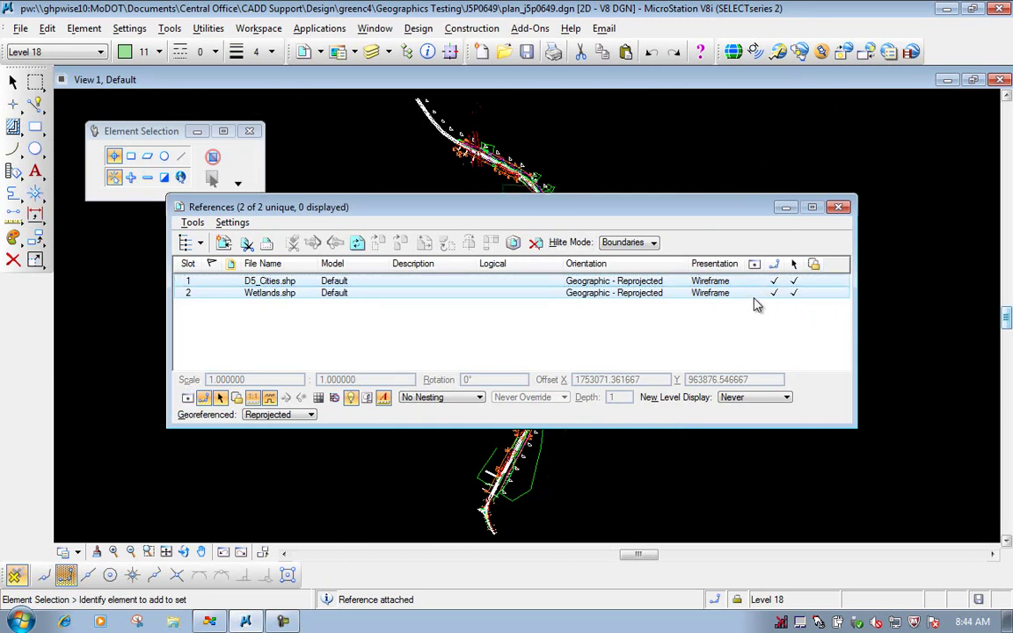
pyautogui.click(327, 306)
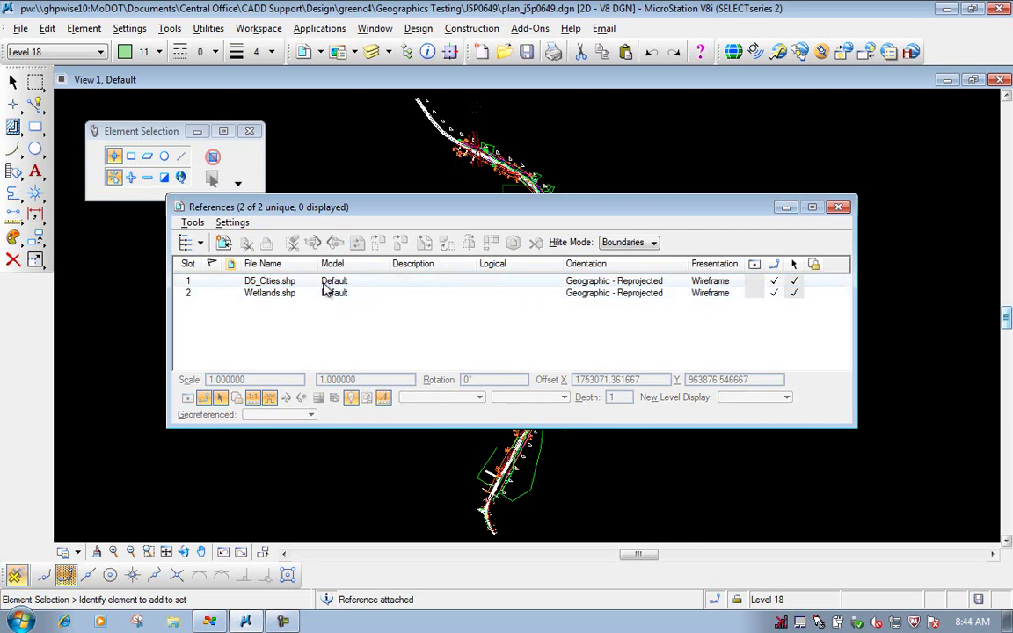
pyautogui.click(753, 282)
pyautogui.click(753, 281)
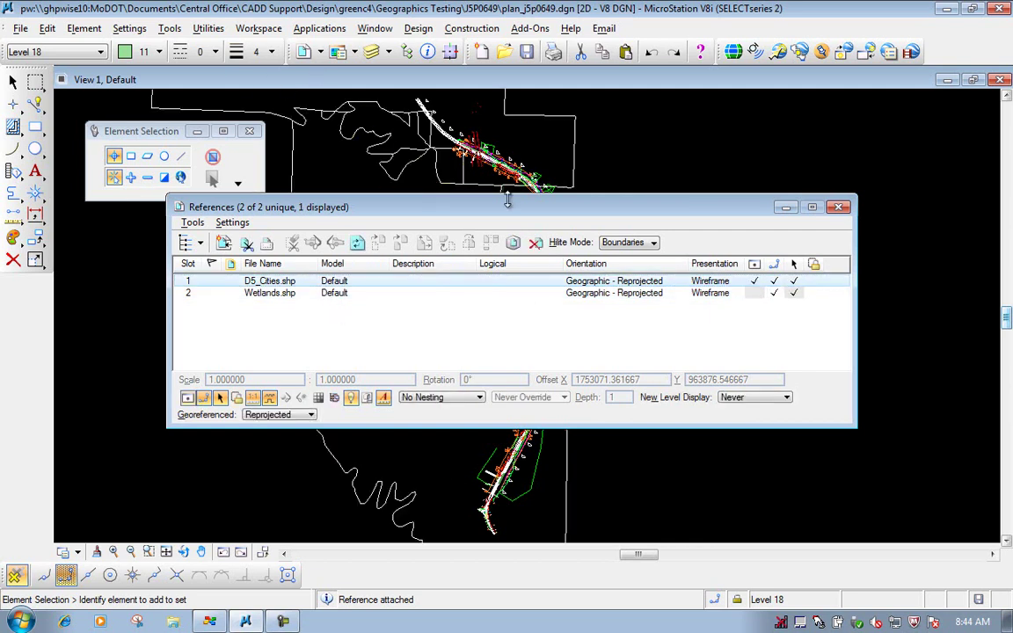
pyautogui.click(755, 295)
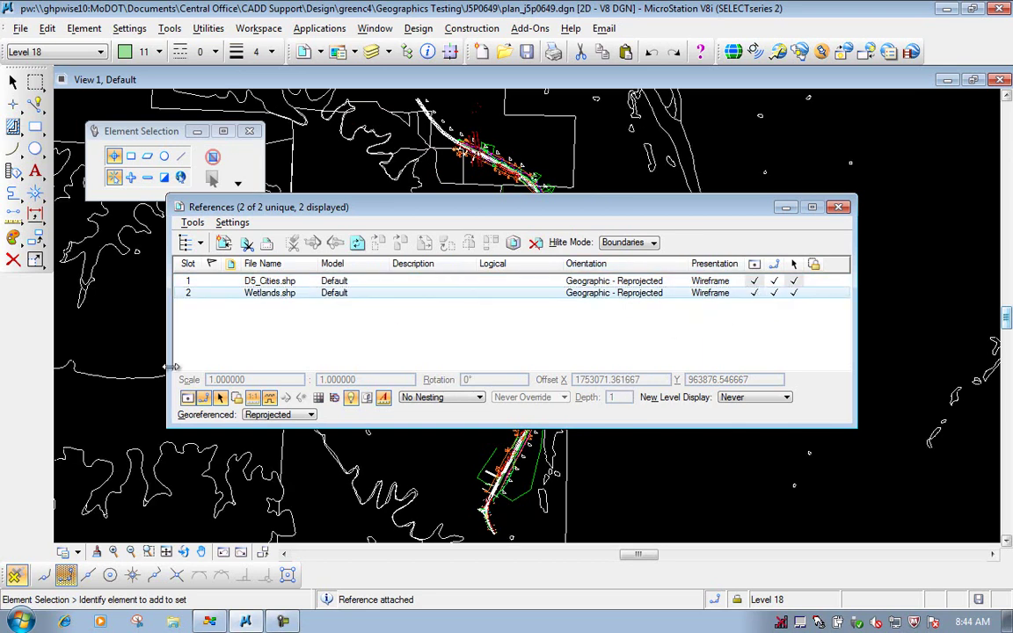
pyautogui.click(838, 208)
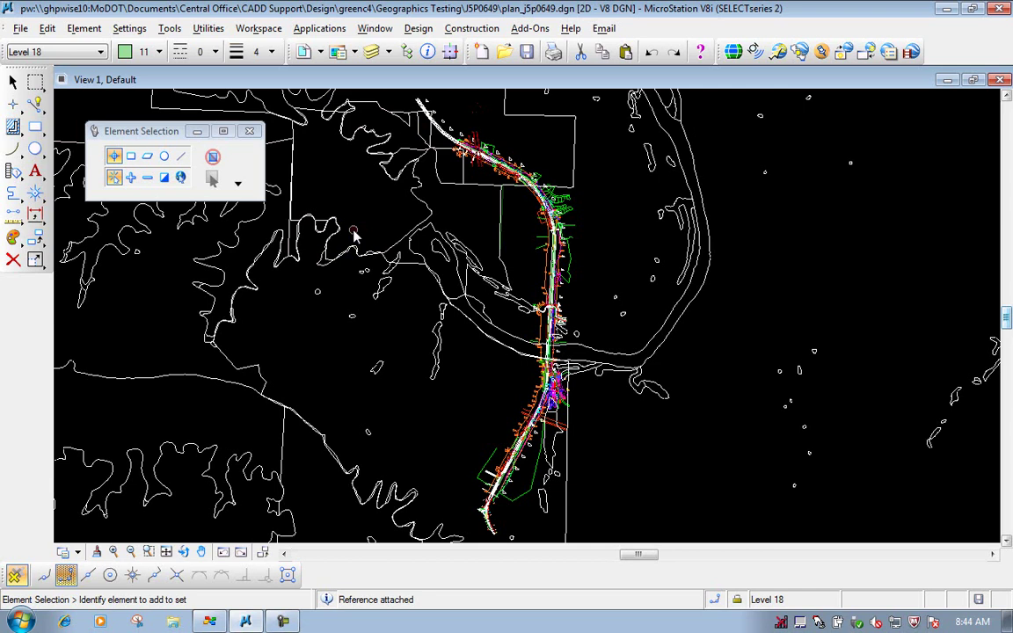
# - Show Element Information for the small Wetlands shape on the map
pyautogui.click(429, 52)
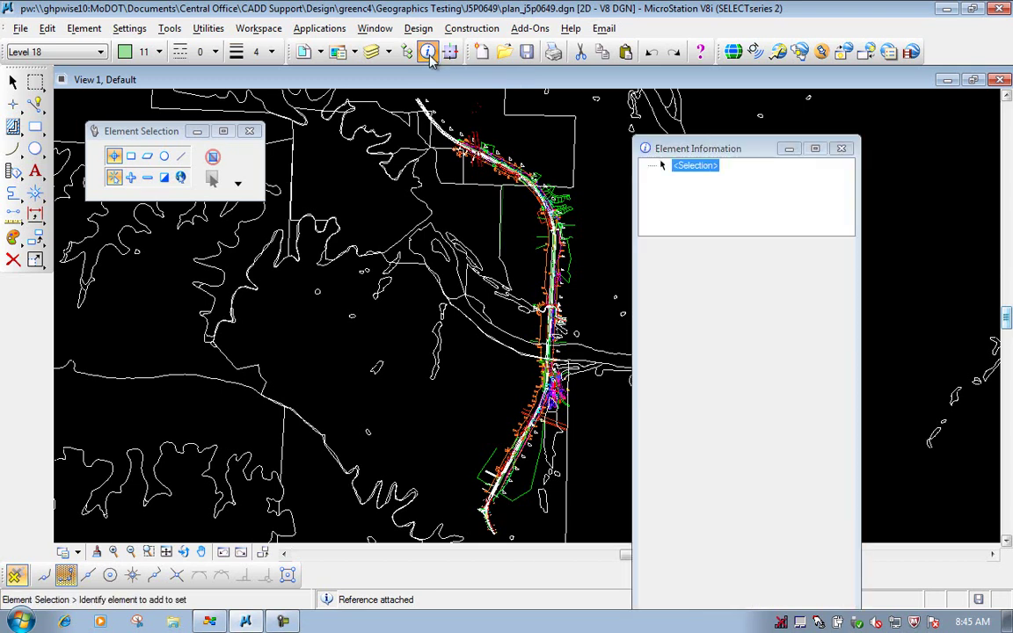
pyautogui.moveTo(769, 140); pyautogui.dragTo(738, 69)
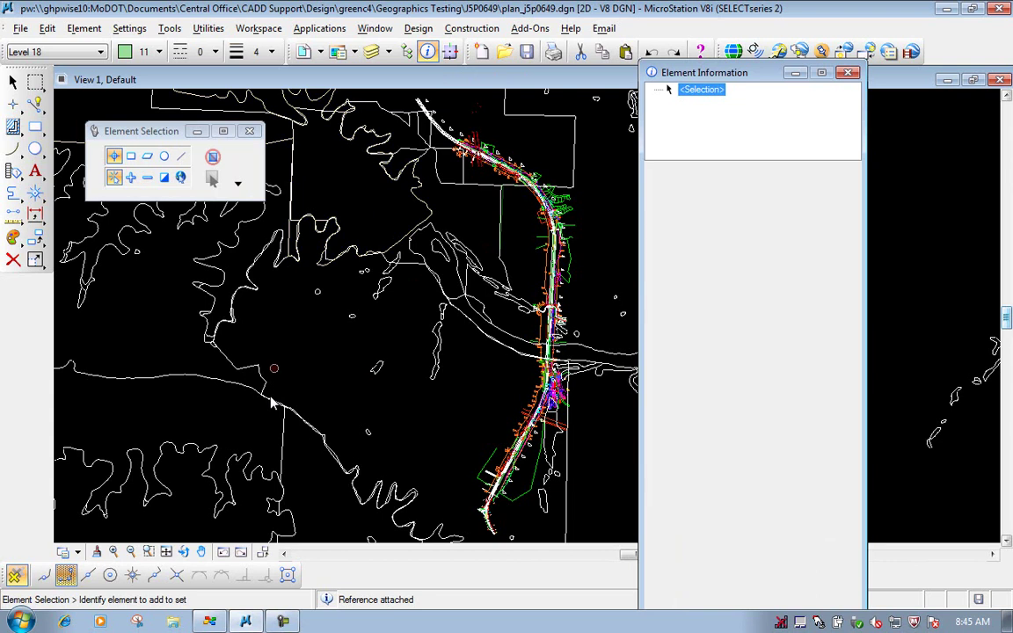
pyautogui.click(379, 368)
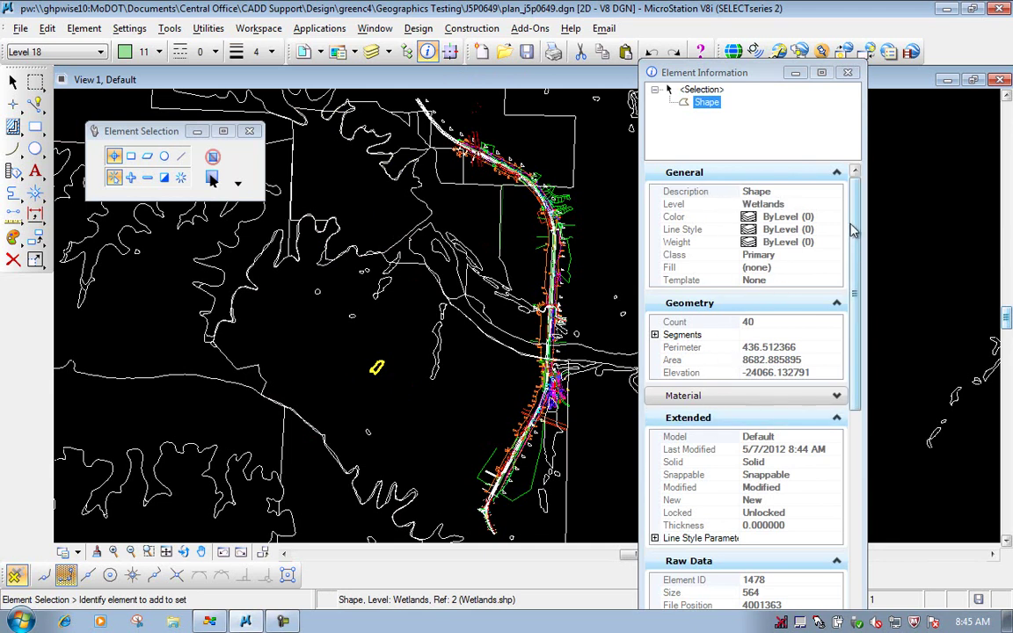
# - Scroll the Wetlands attributes, then inspect the D5_Cities boundary shape (area 2837622.477675, perimeter 11311.399355)
pyautogui.scroll(-5, 774, 203)
pyautogui.scroll(-6, 791, 287)
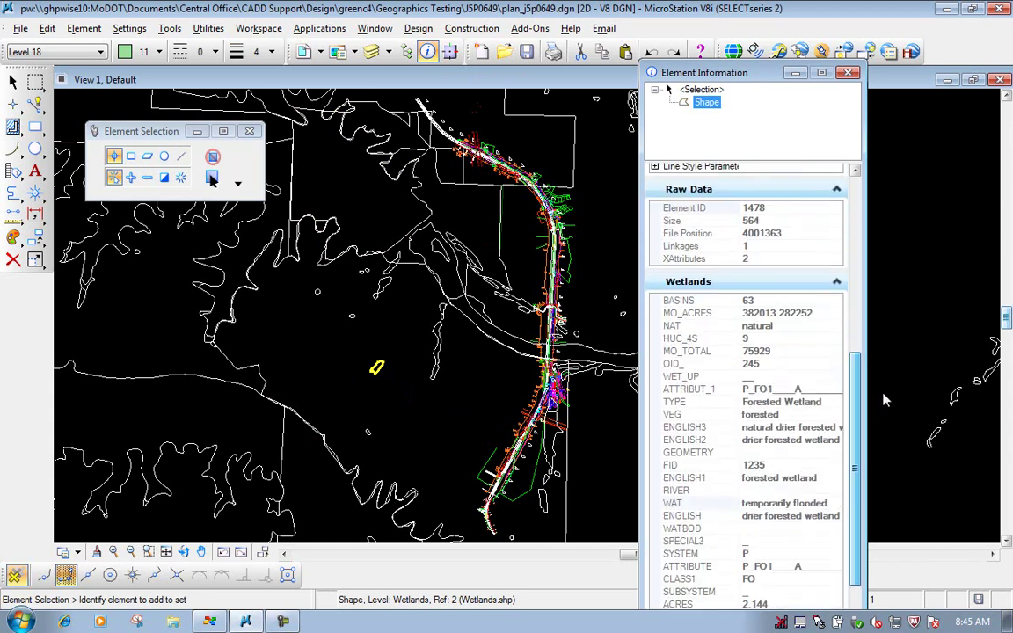
pyautogui.moveTo(855, 365); pyautogui.dragTo(862, 419)
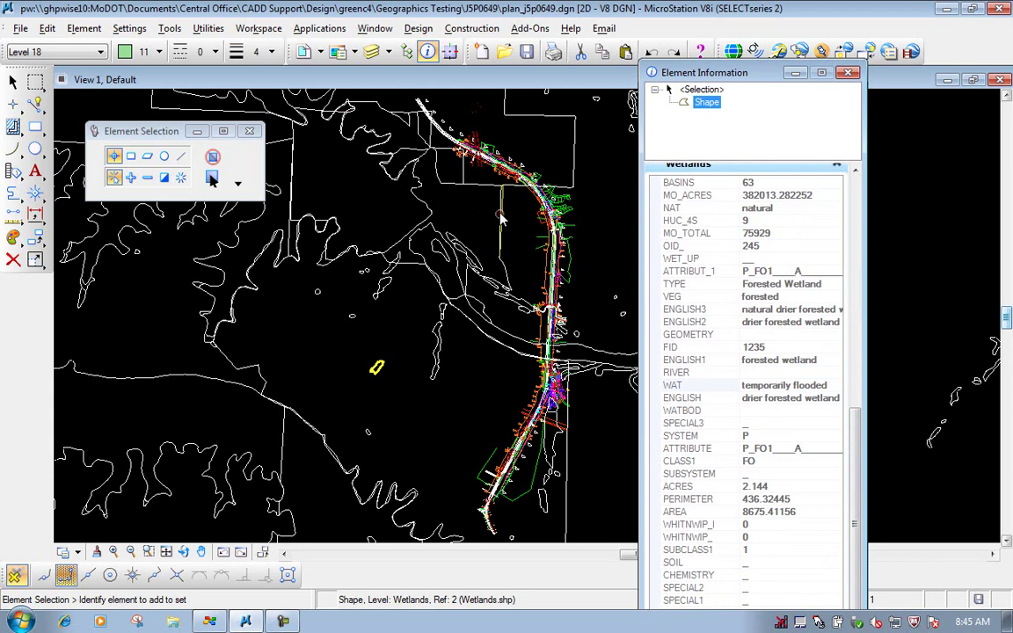
pyautogui.click(440, 169)
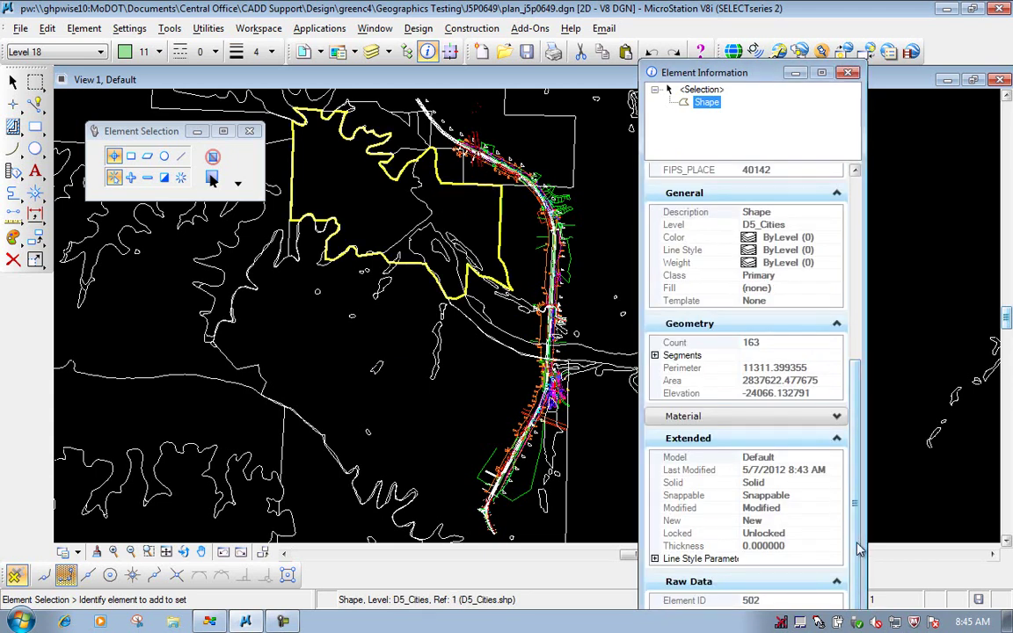
# - Review the D5_Cities attribute rows, such as Lakeside's population and county, then close Element Information
pyautogui.moveTo(691, 73); pyautogui.dragTo(683, 27)
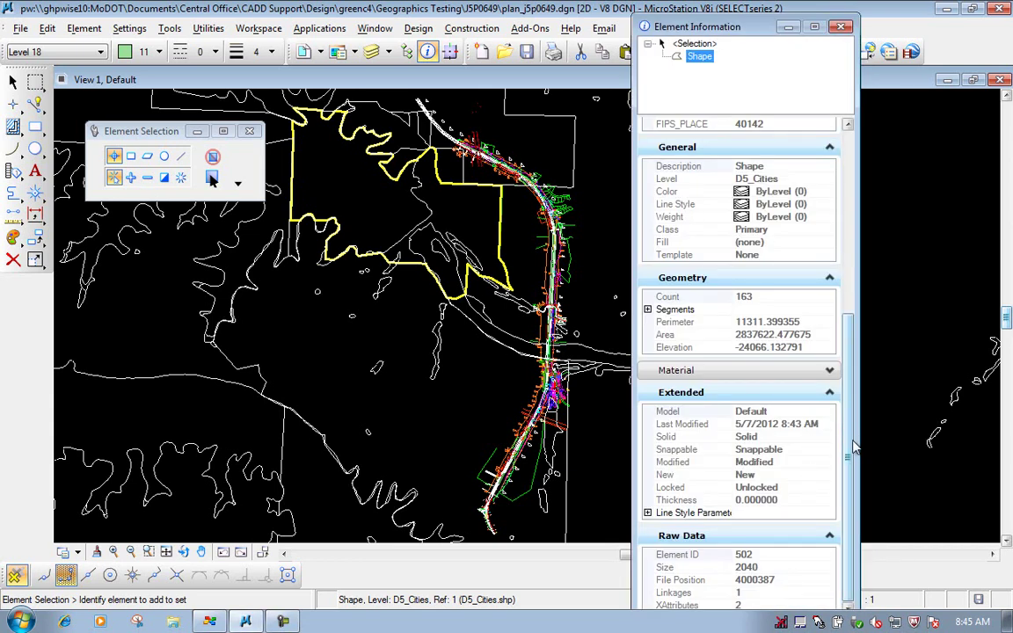
pyautogui.scroll(6, 847, 136)
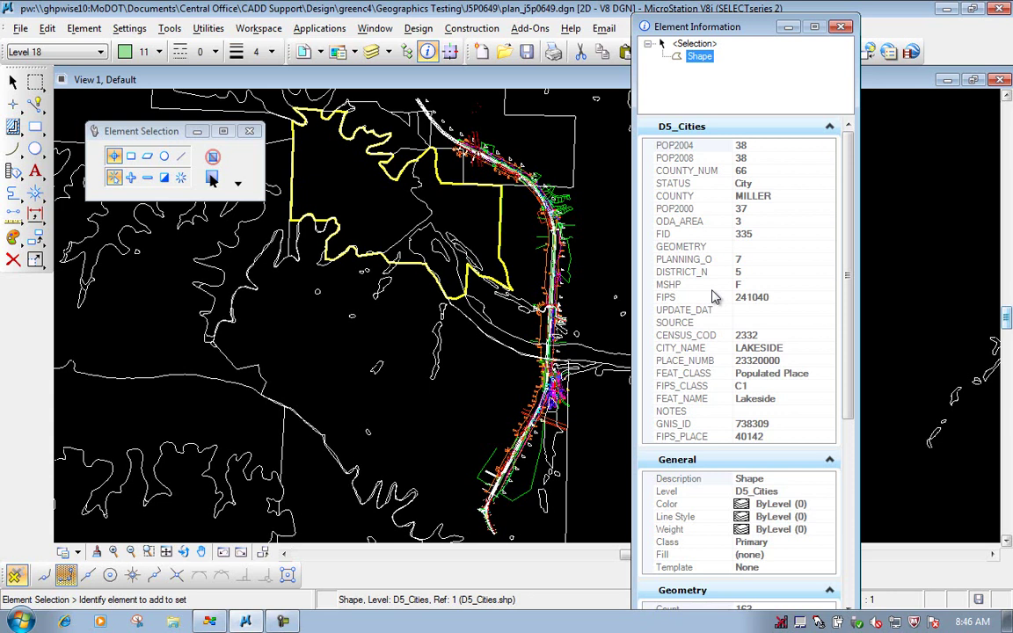
pyautogui.click(842, 27)
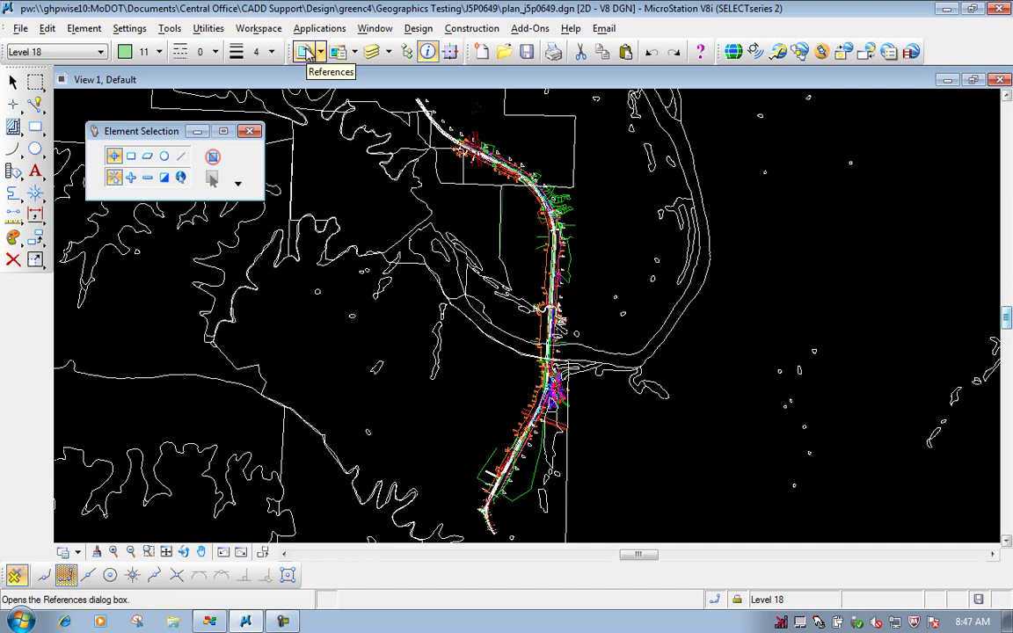
# - Reopen References and start Merge Into Master for the Wetlands.shp reference
pyautogui.click(306, 53)
pyautogui.moveTo(494, 216); pyautogui.dragTo(554, 200)
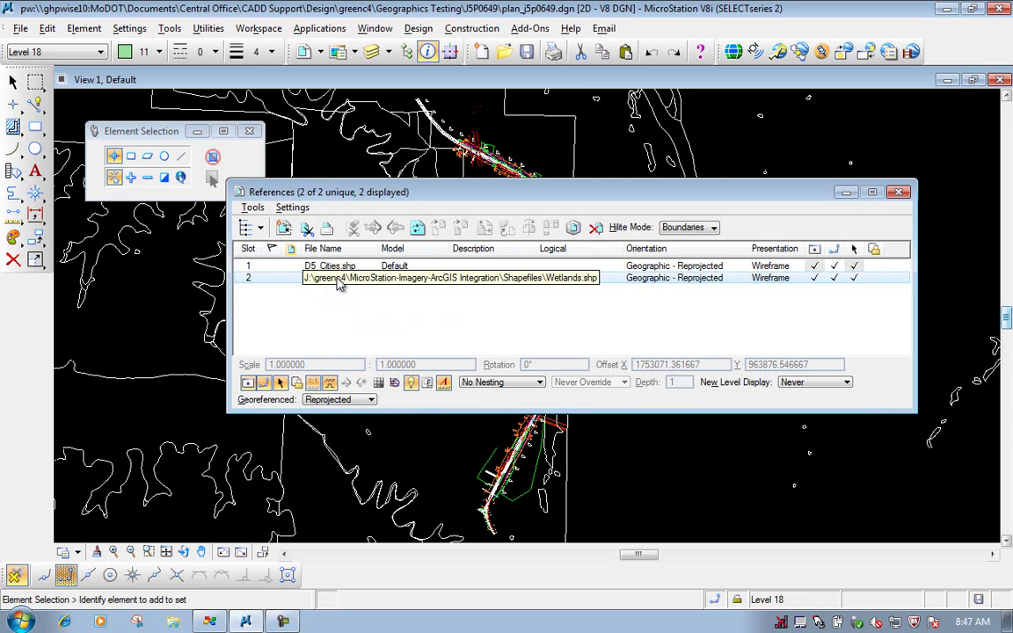
pyautogui.click(252, 208)
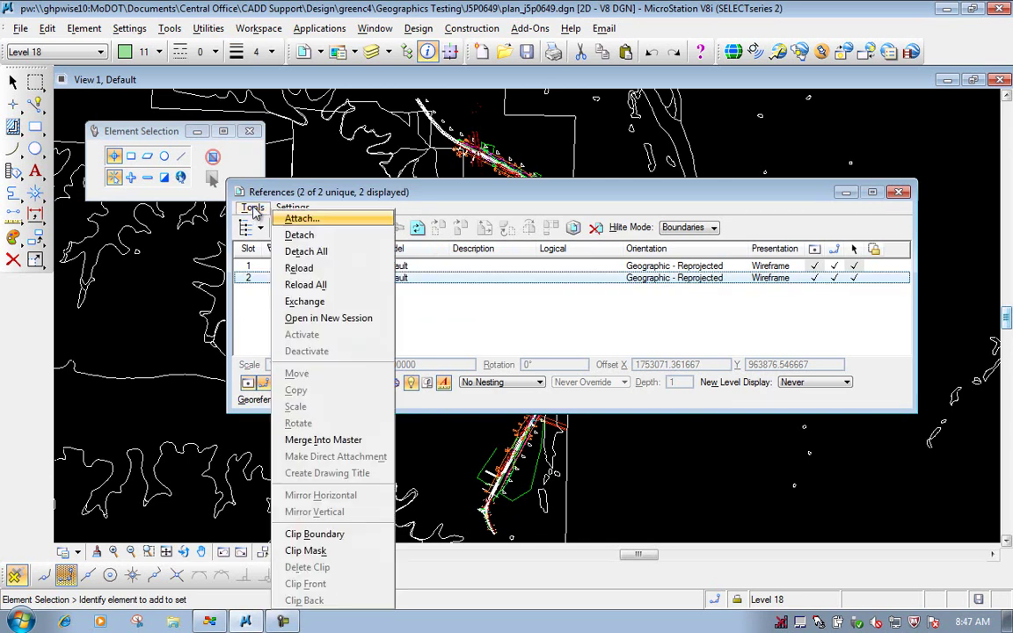
pyautogui.click(320, 441)
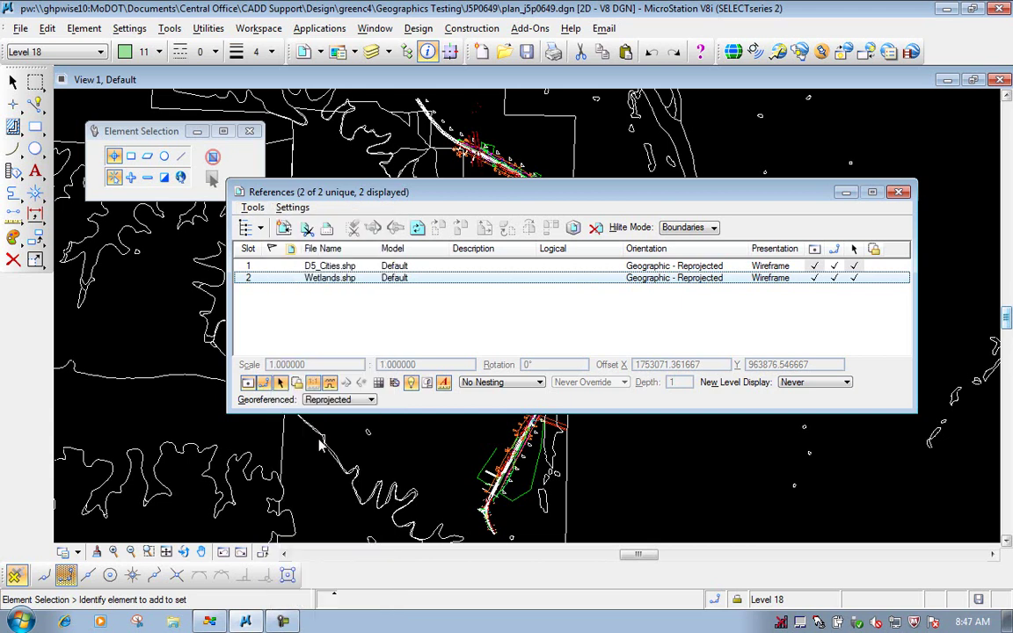
pyautogui.moveTo(437, 200); pyautogui.dragTo(438, 273)
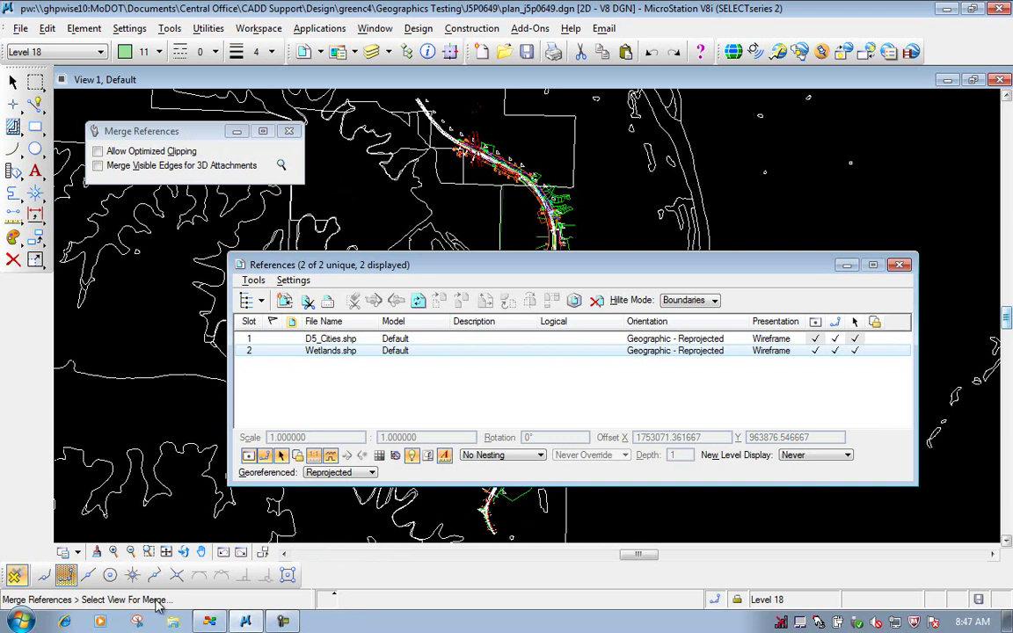
# - Merge Wetlands.shp into the master by picking the view and confirming the alert, then close References
pyautogui.click(615, 176)
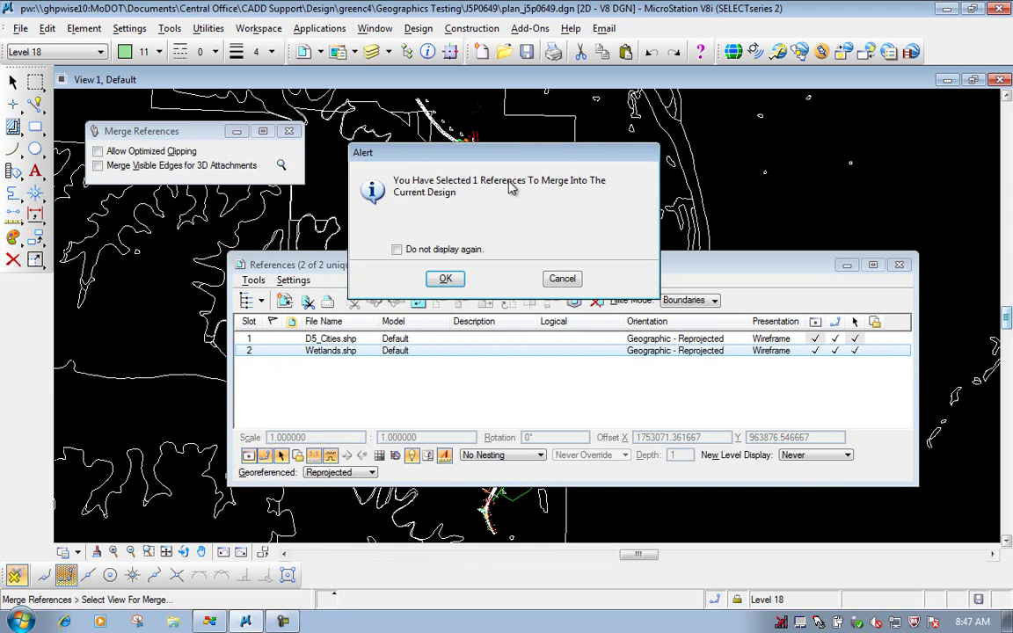
pyautogui.click(446, 279)
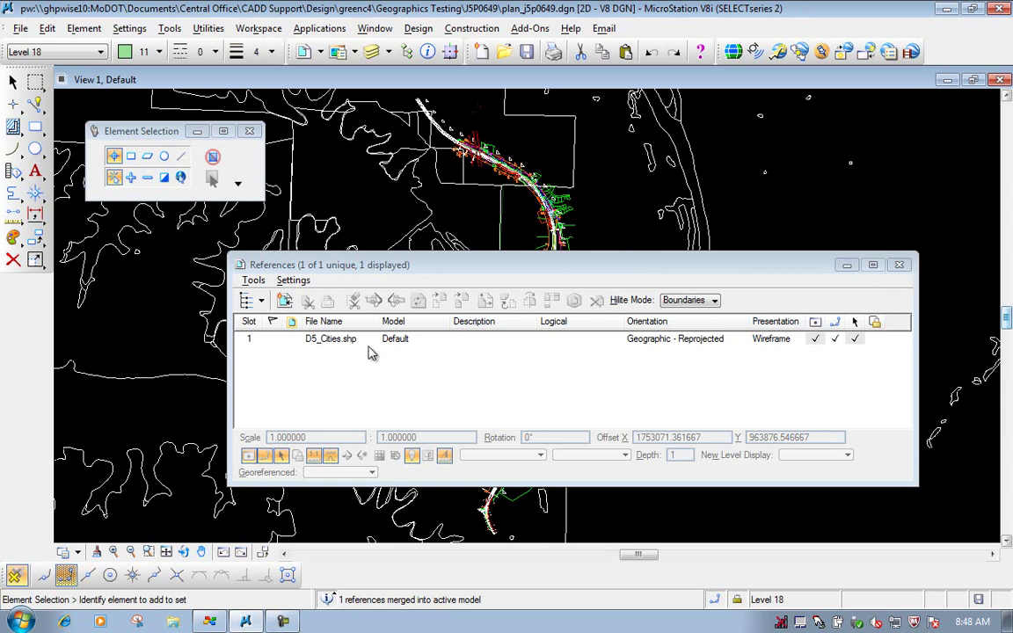
pyautogui.click(899, 265)
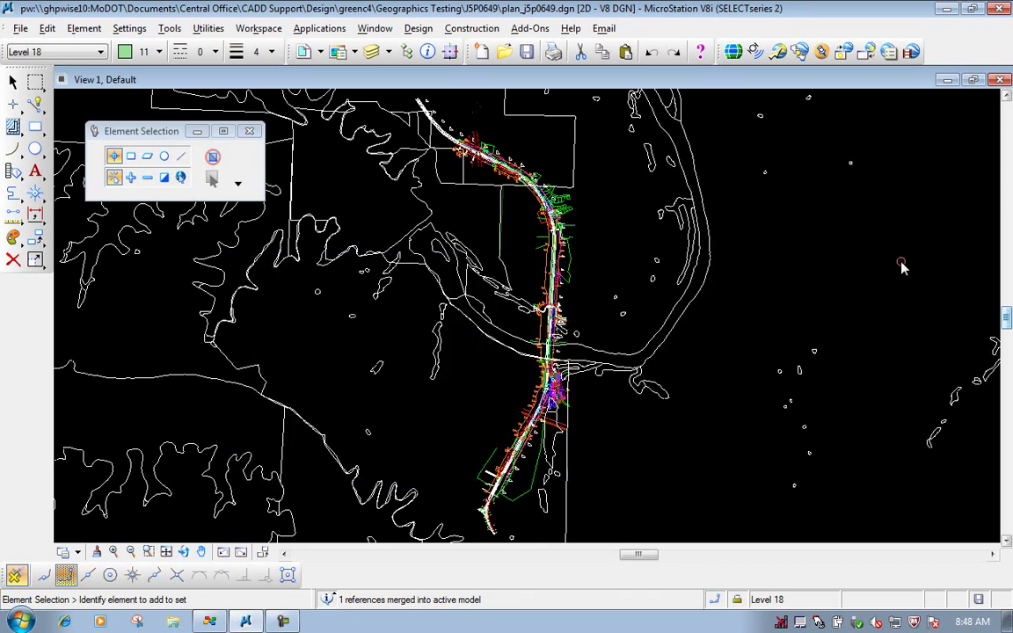
pyautogui.click(379, 369)
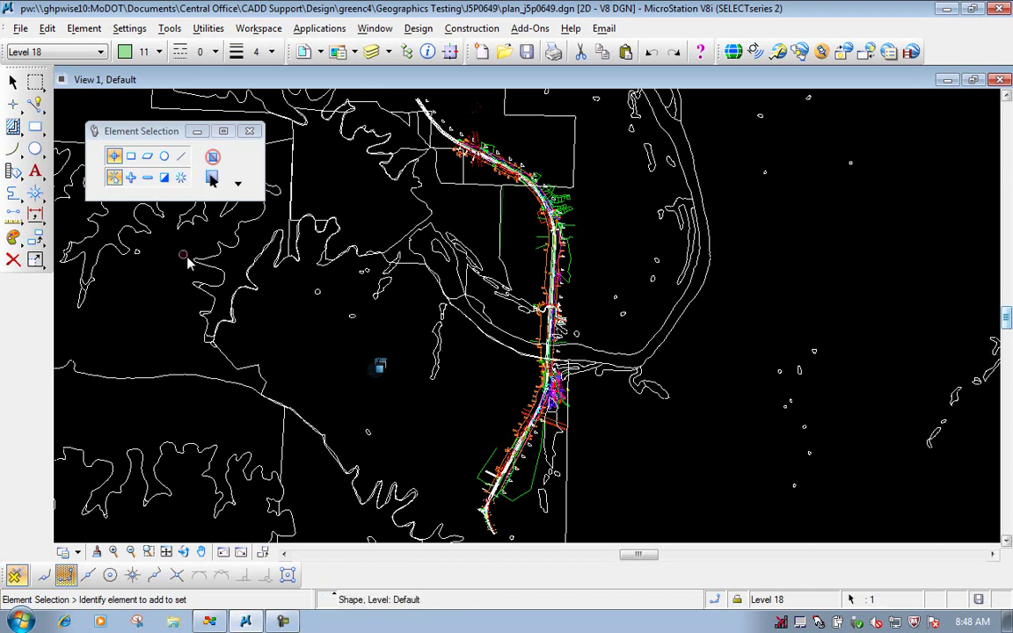
pyautogui.click(430, 418)
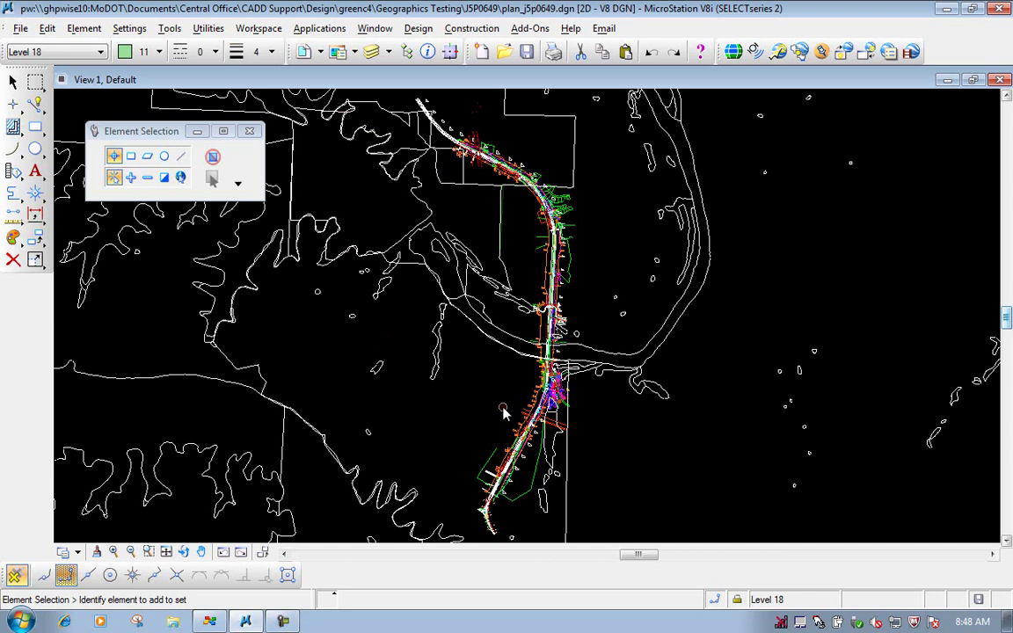
# - Use Select By Attributes to select all elements on level Default, keeping the selection filter active
pyautogui.click(48, 28)
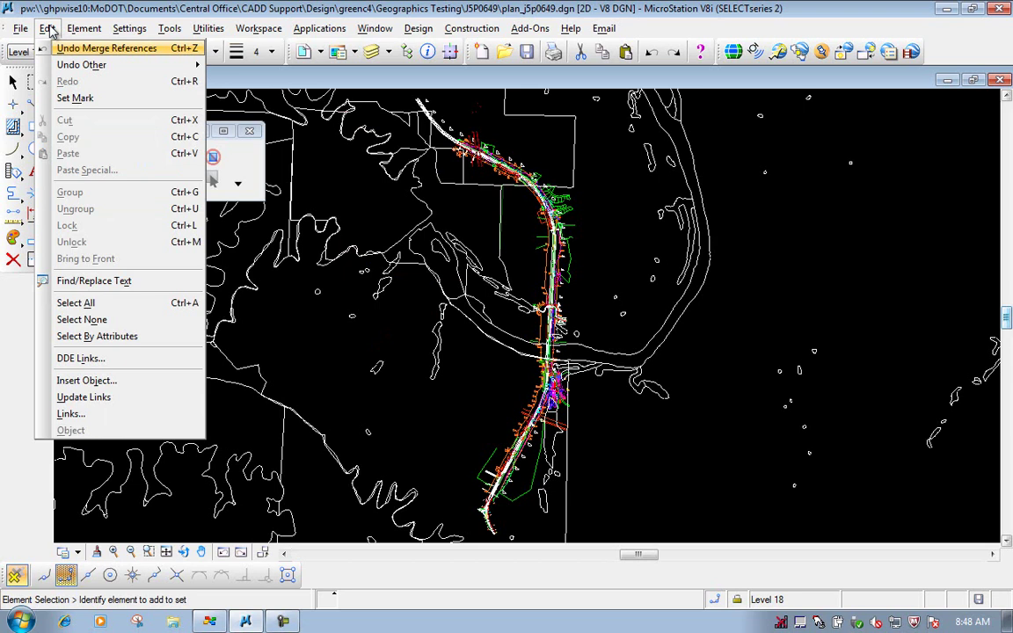
pyautogui.click(95, 336)
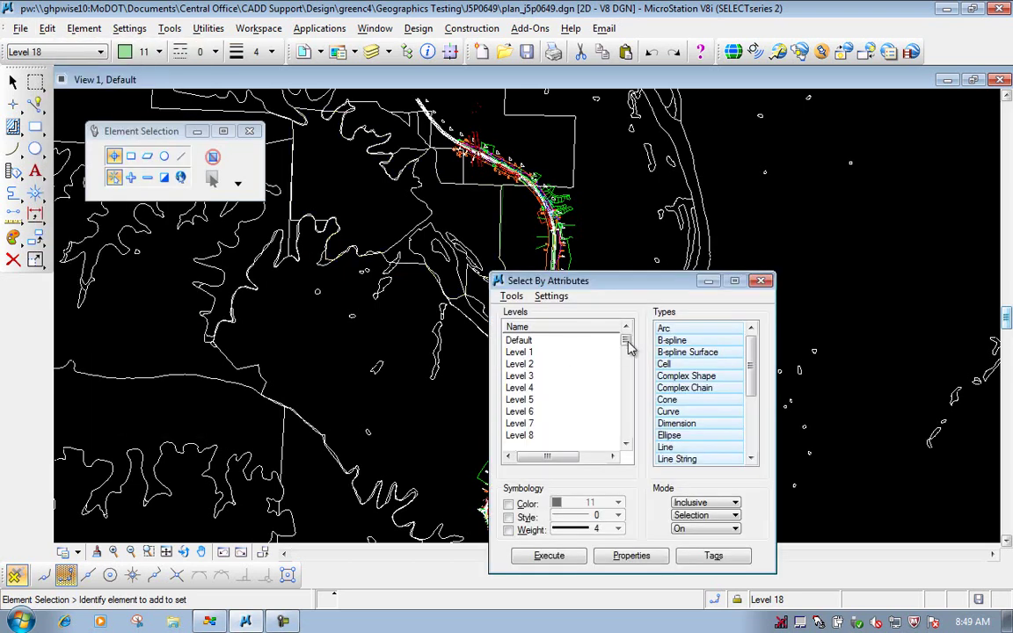
pyautogui.click(525, 340)
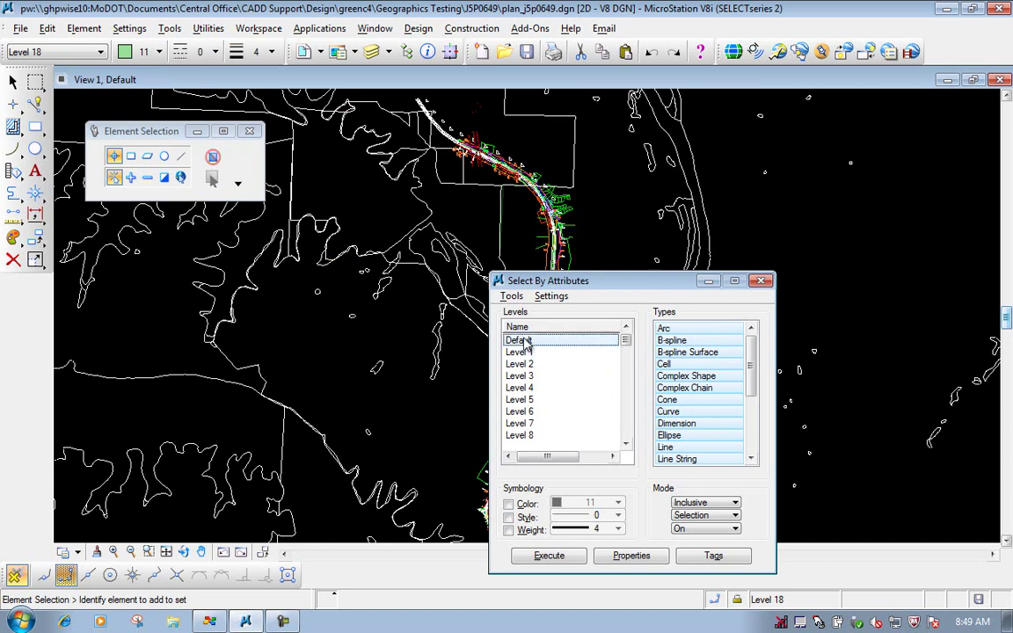
pyautogui.click(550, 555)
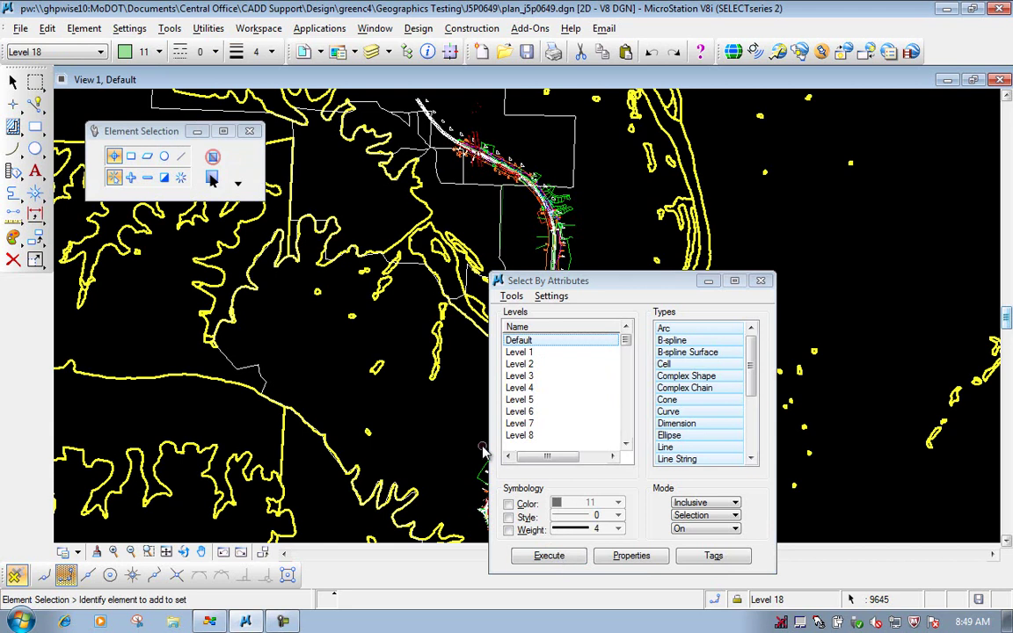
pyautogui.click(761, 280)
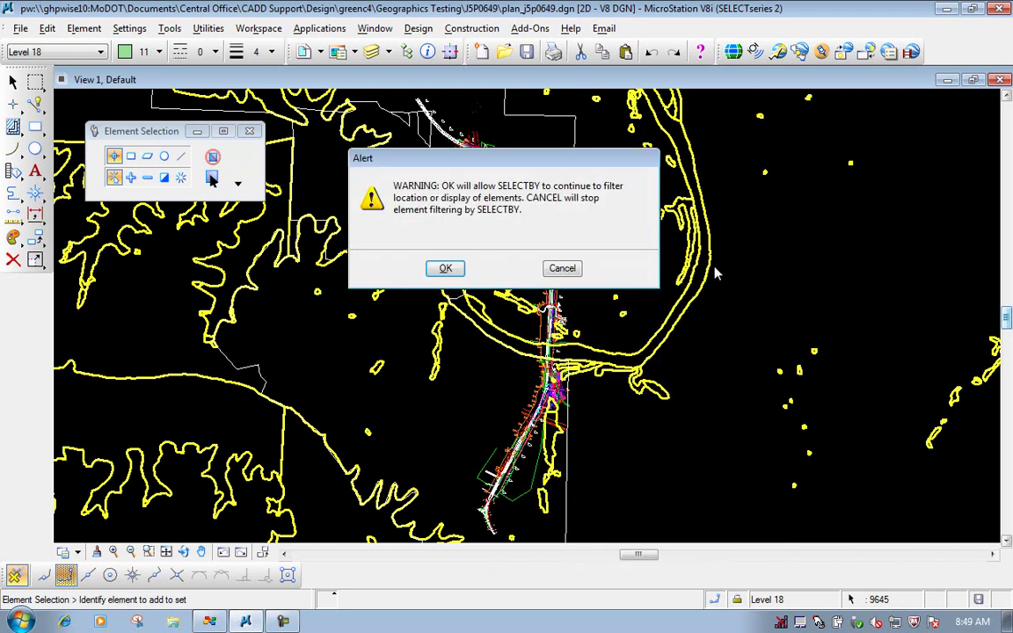
pyautogui.click(445, 268)
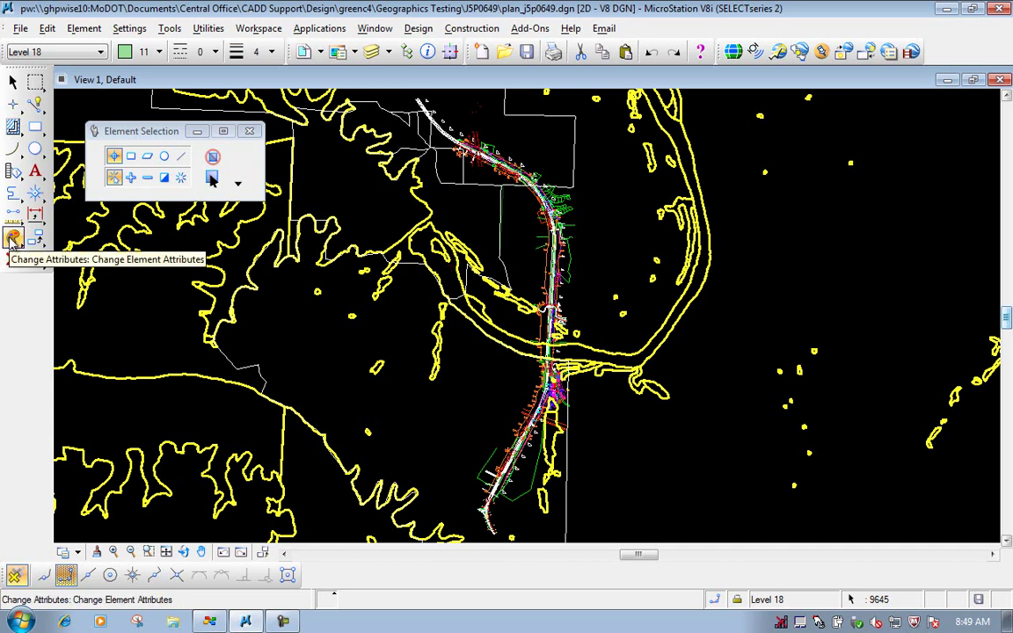
# - Change the selected wetland outlines to level Scratch-1 and colour 3, then clear the selection
pyautogui.click(12, 236)
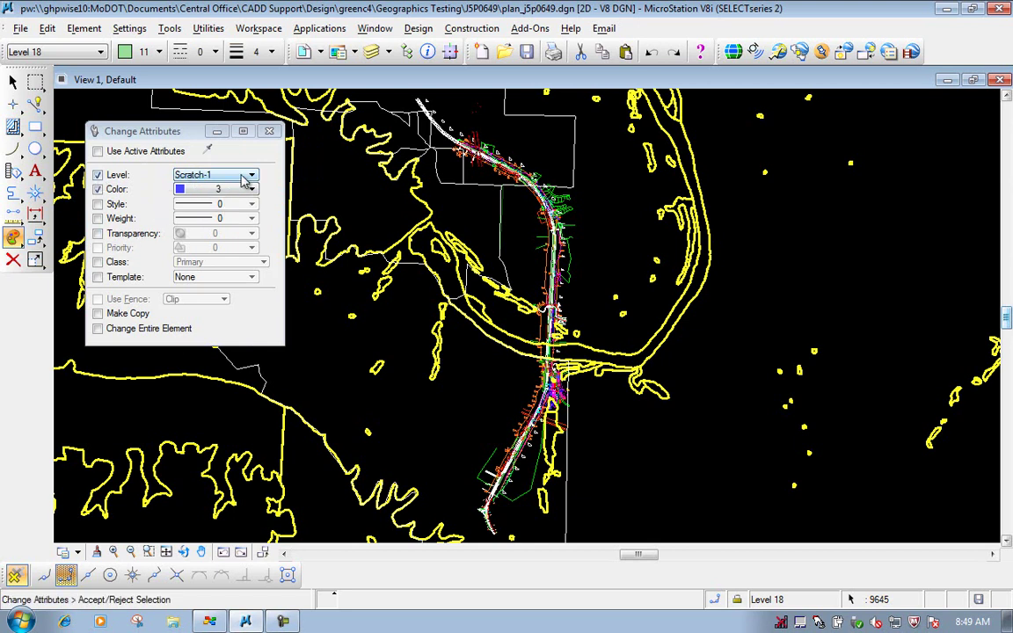
pyautogui.click(97, 189)
pyautogui.press('Escape')
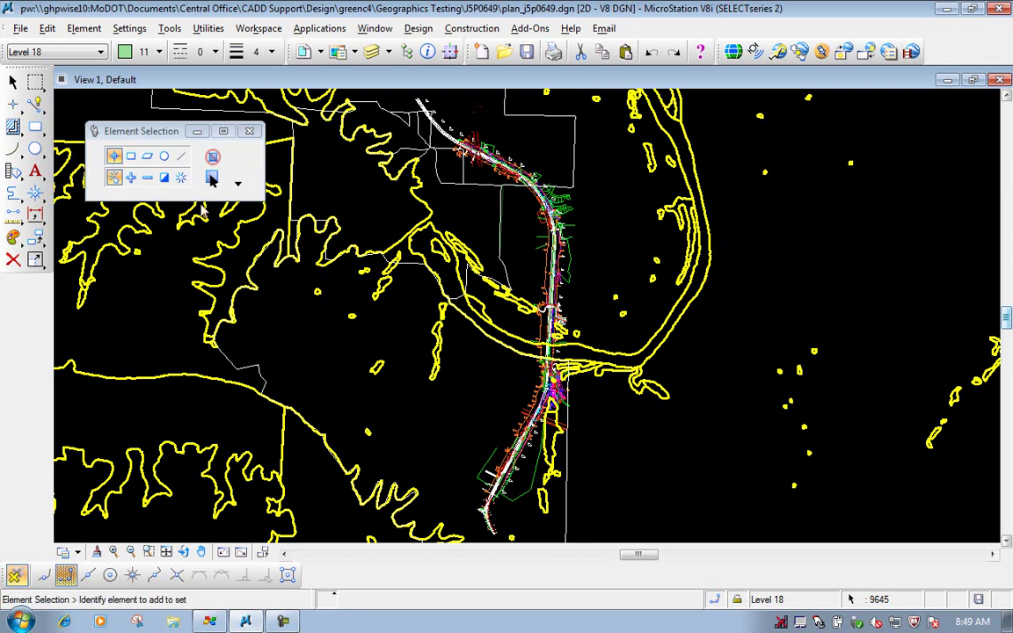
pyautogui.click(763, 254)
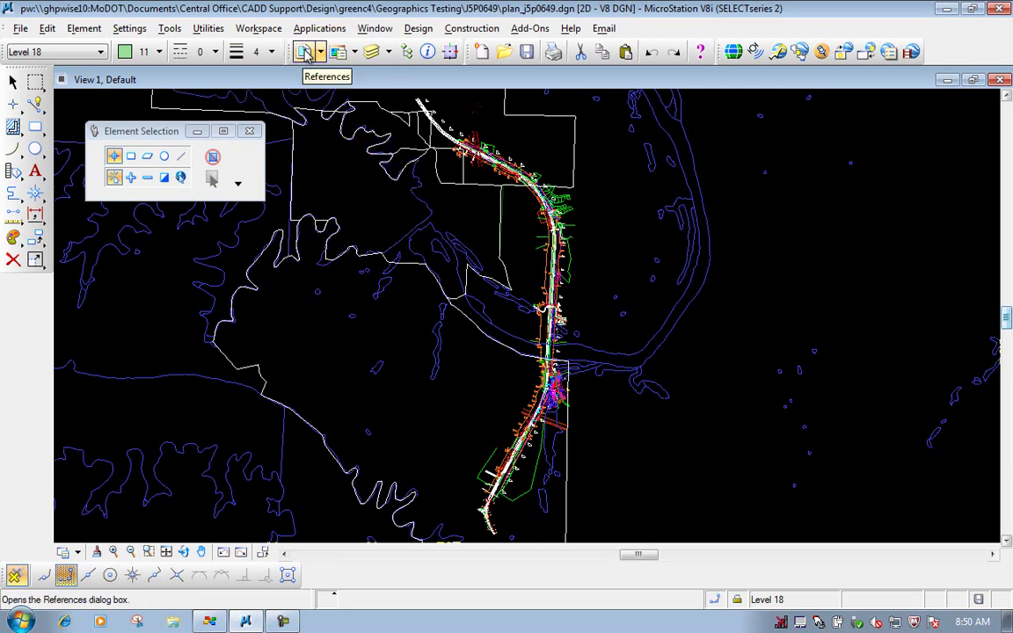
# - Merge D5_Cities.shp into the master with Merge Into Master, then close the emptied References list
pyautogui.click(304, 52)
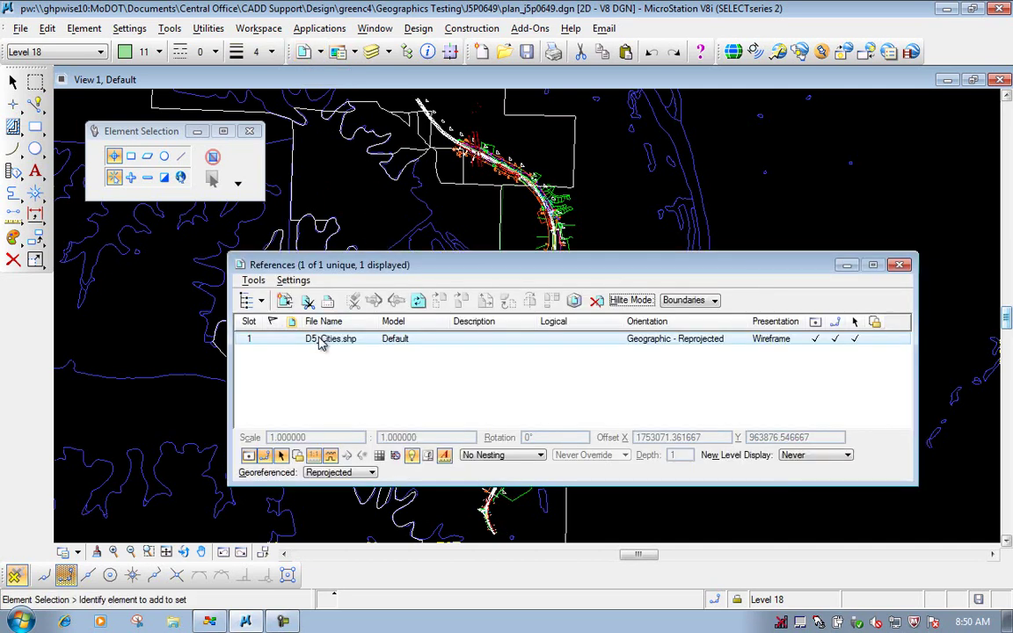
pyautogui.click(254, 279)
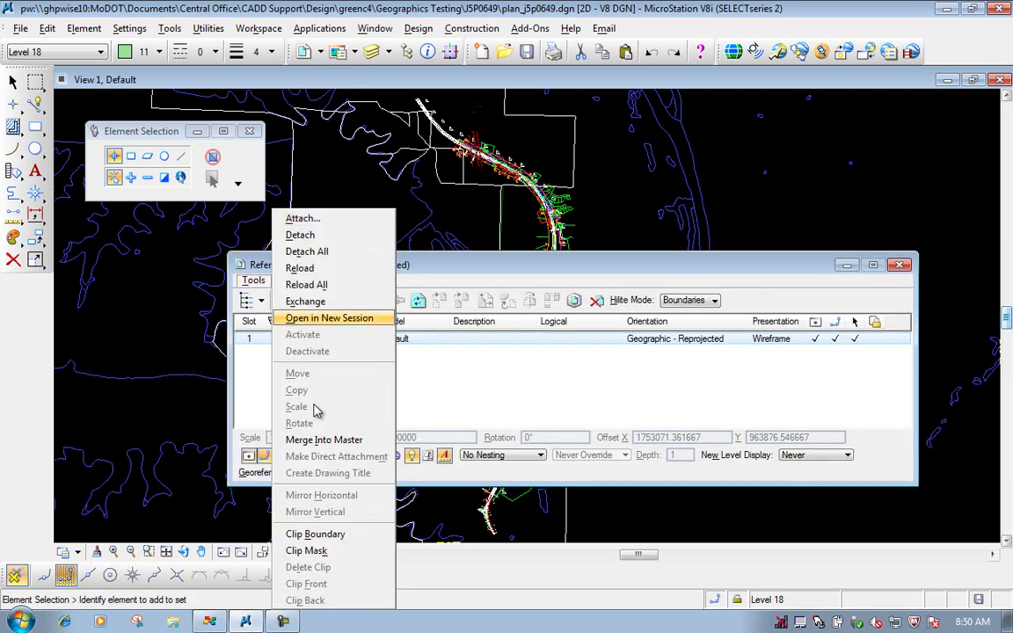
pyautogui.click(322, 443)
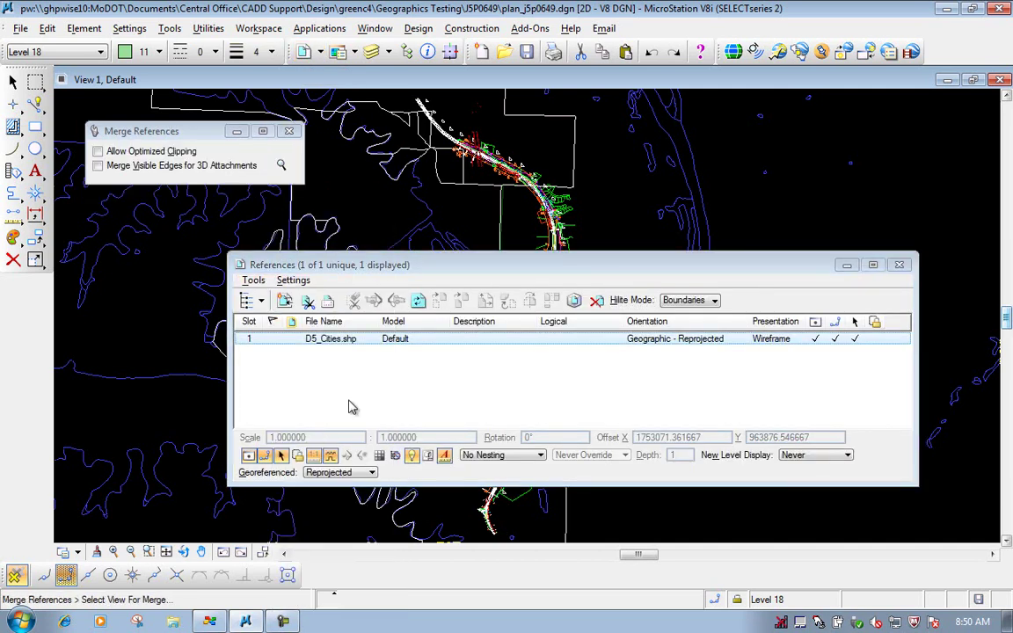
pyautogui.click(337, 182)
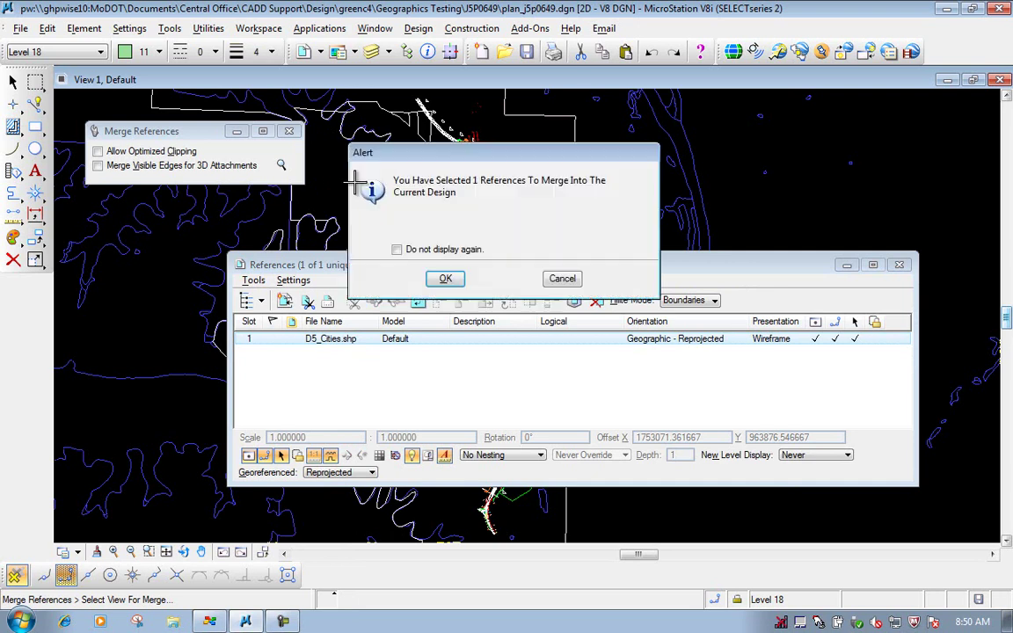
pyautogui.click(443, 278)
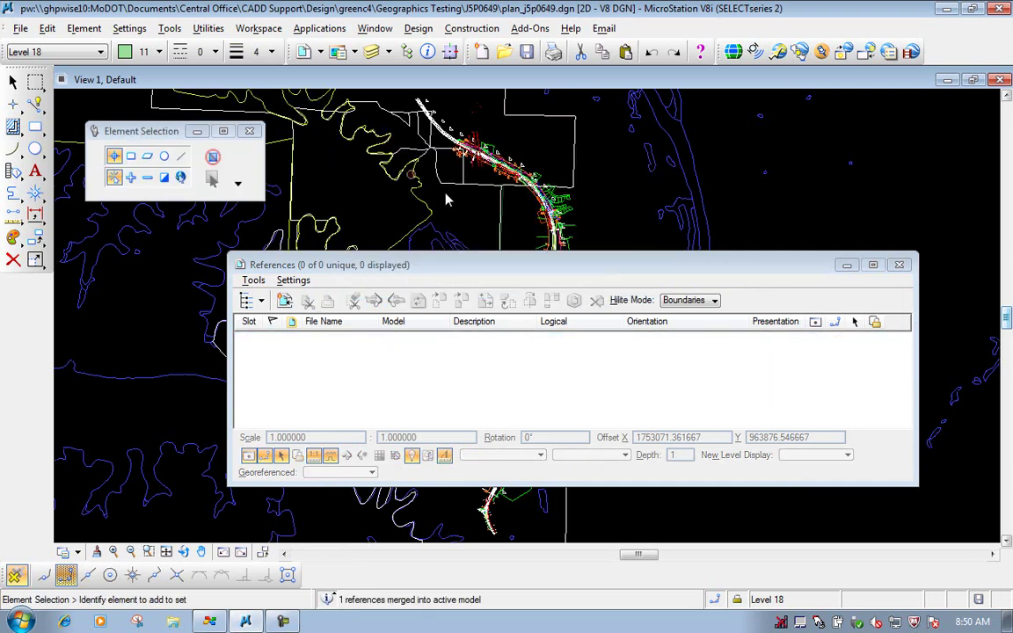
pyautogui.click(898, 265)
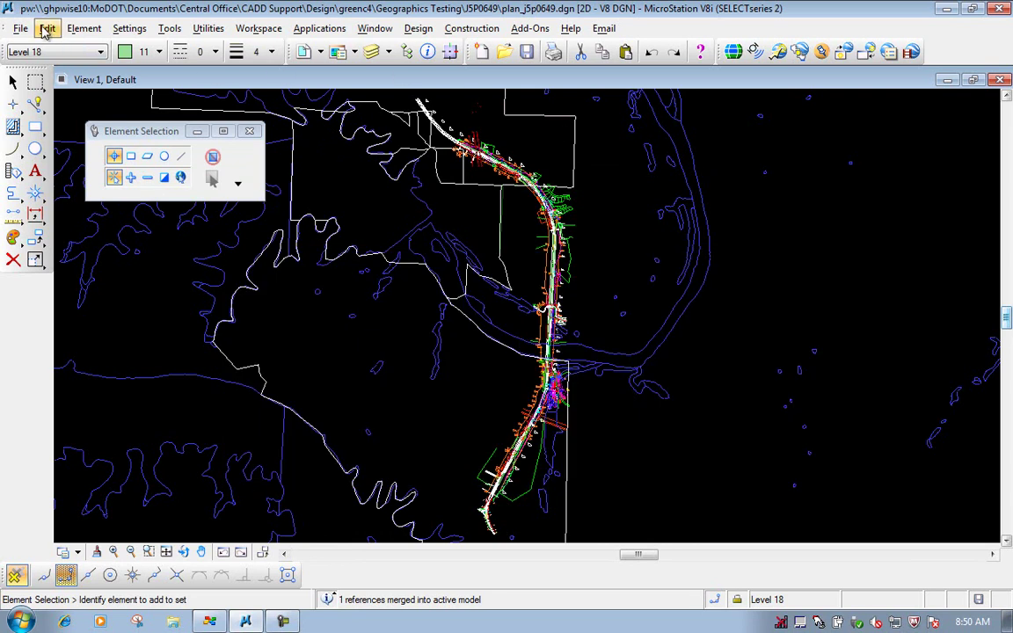
# - Select all 341 elements on the Default level using Select By Attributes
pyautogui.click(47, 28)
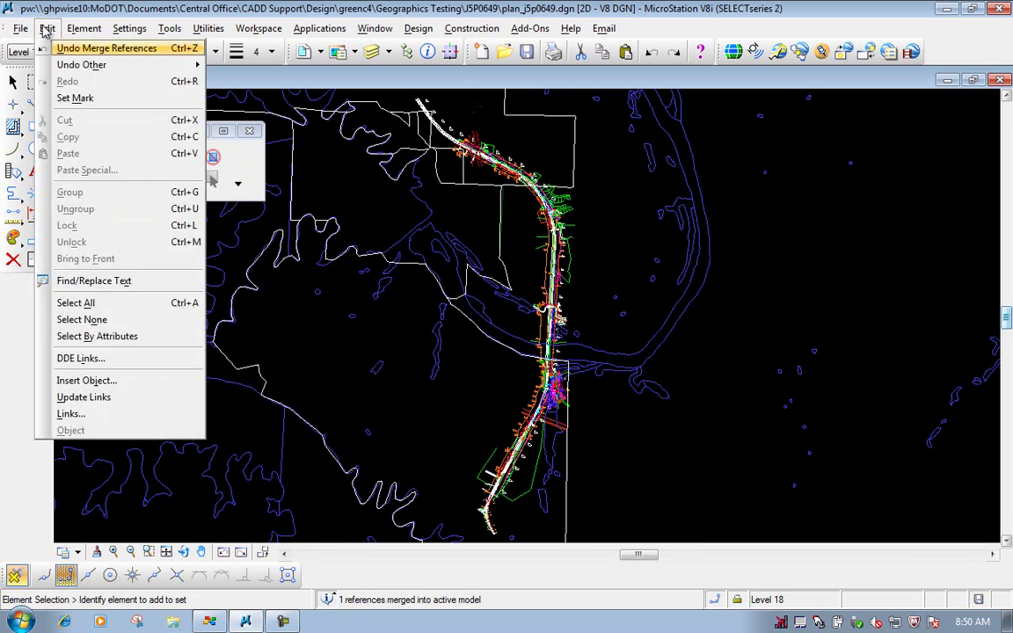
pyautogui.click(97, 337)
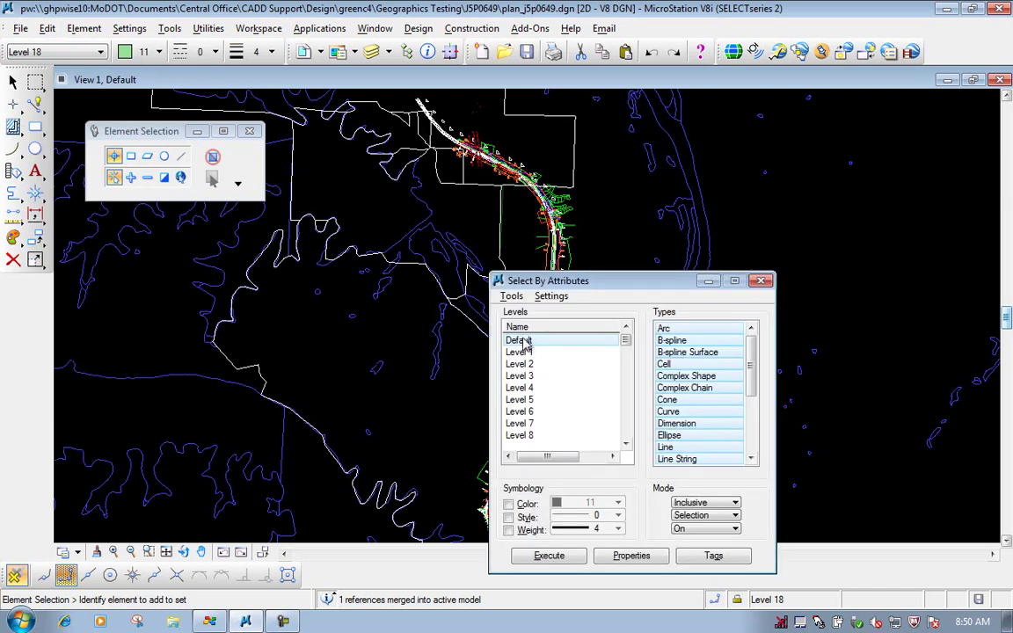
pyautogui.click(554, 556)
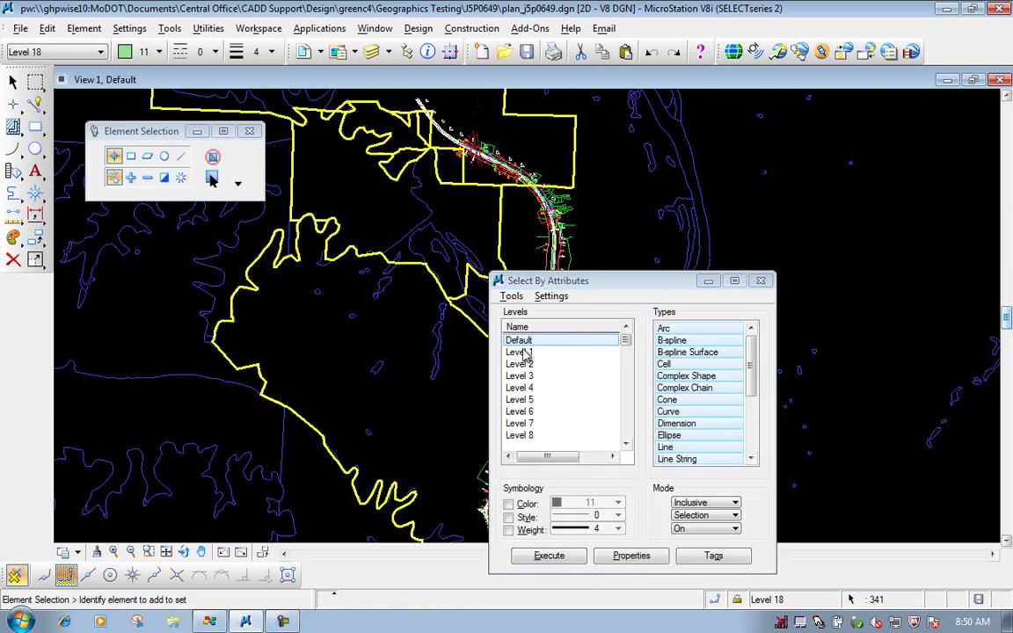
pyautogui.click(761, 281)
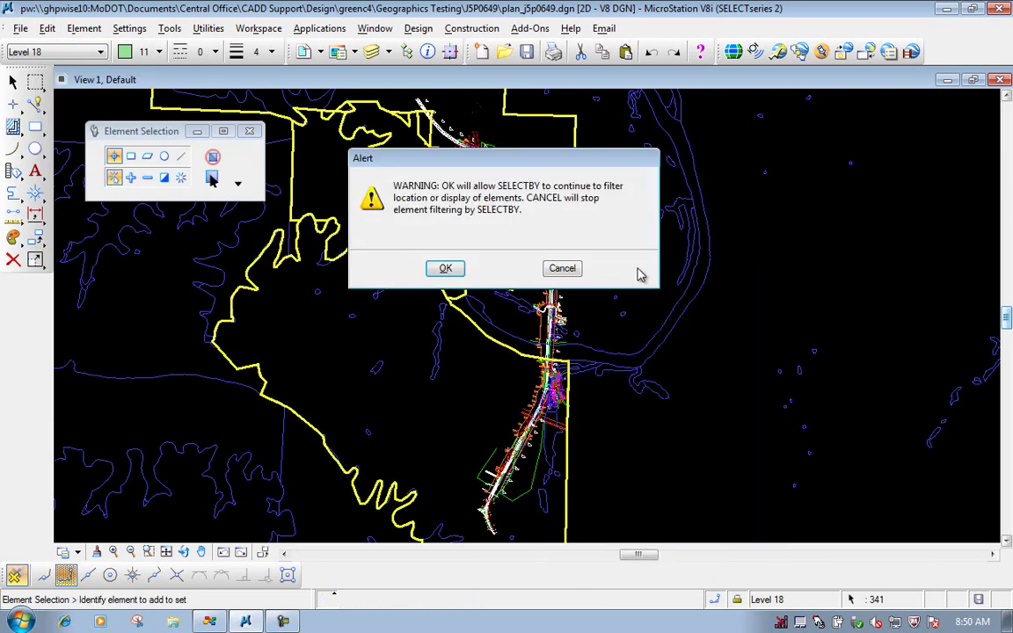
pyautogui.click(446, 270)
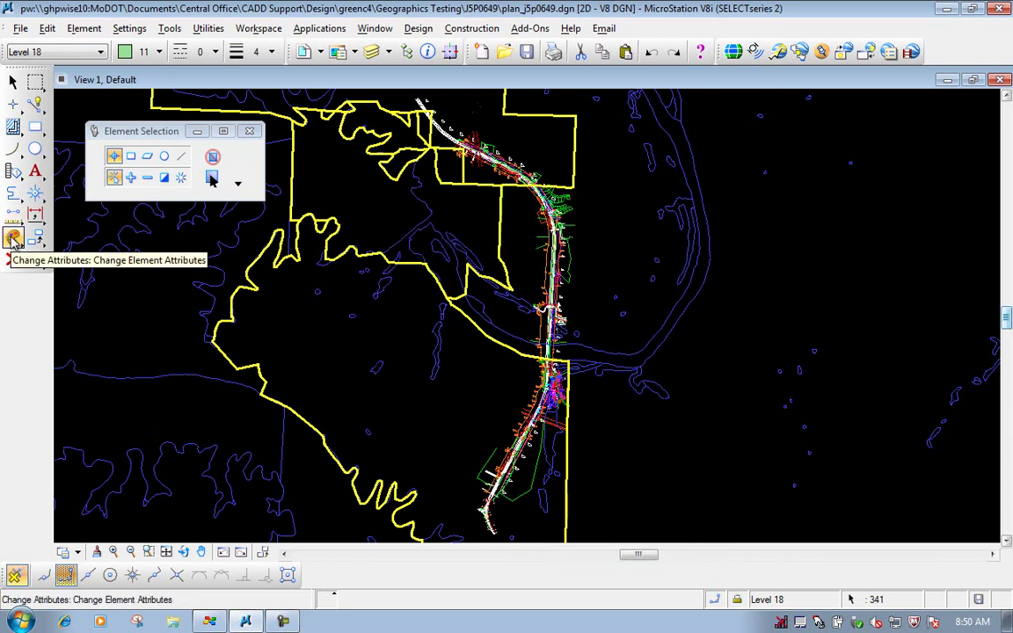
# - Change the selected city outlines to level Scratch-5 and yellow colour 20, then deselect them
pyautogui.click(13, 242)
pyautogui.click(145, 234)
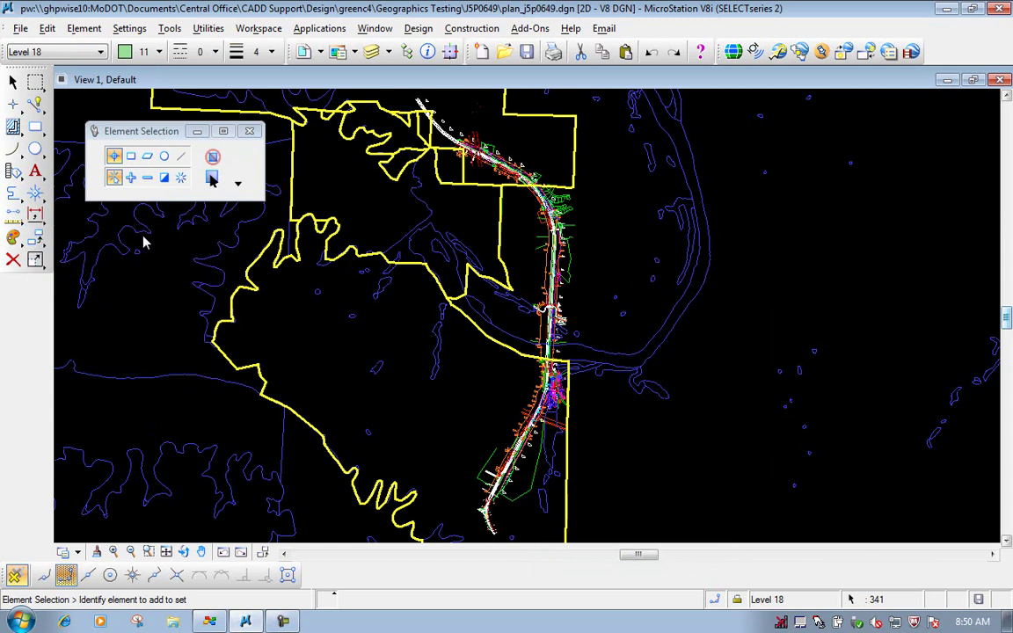
pyautogui.click(213, 175)
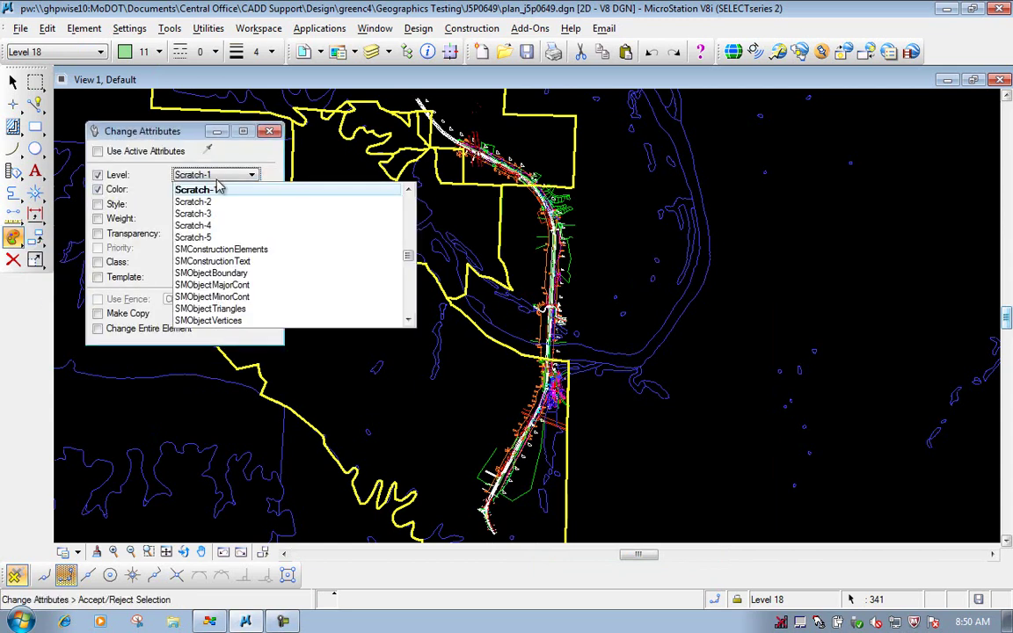
pyautogui.click(211, 238)
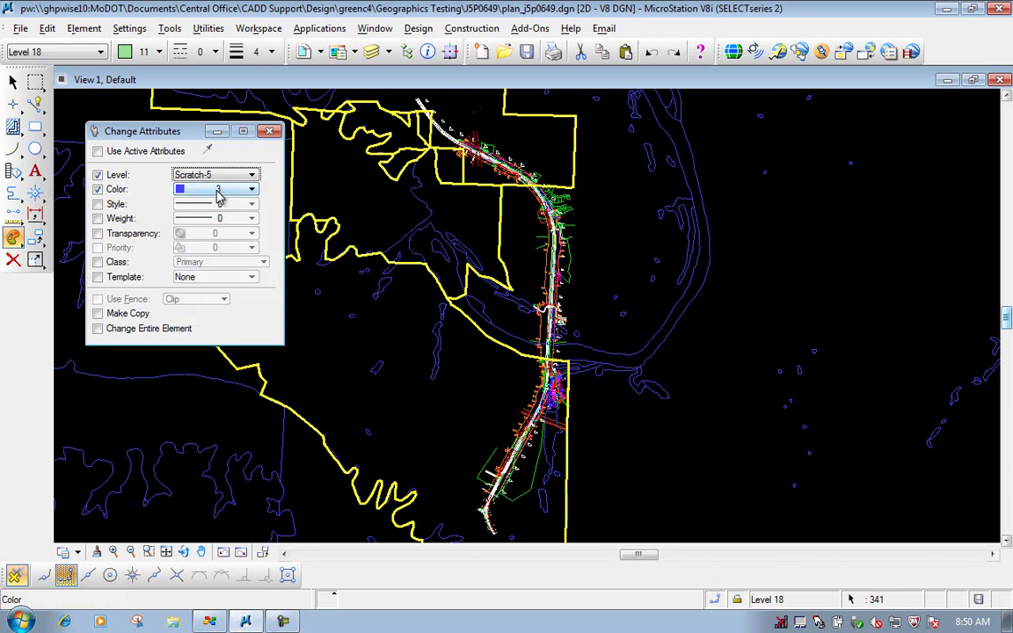
pyautogui.click(219, 190)
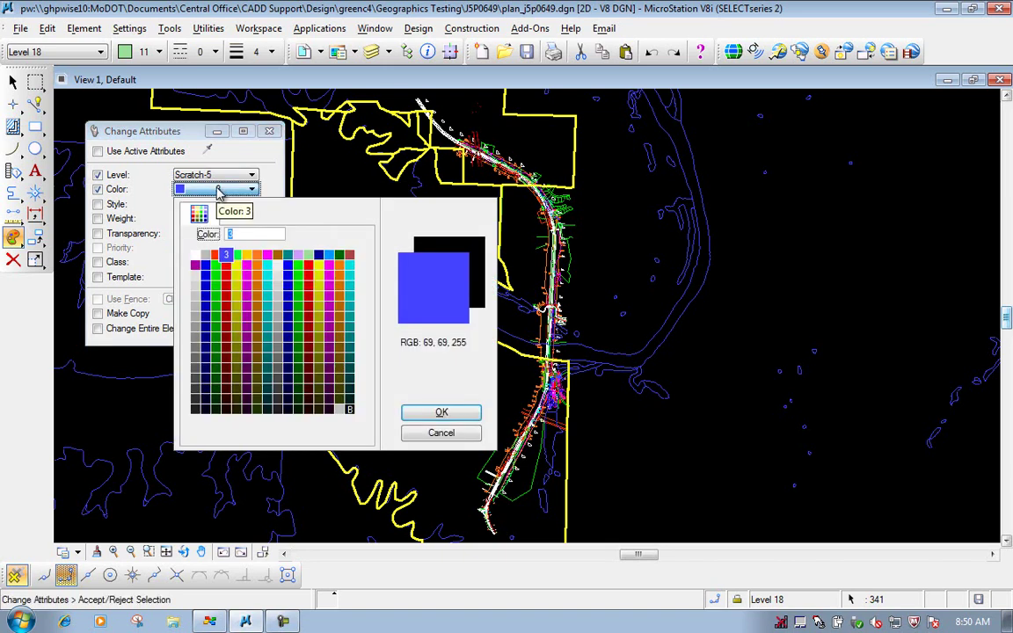
pyautogui.click(235, 268)
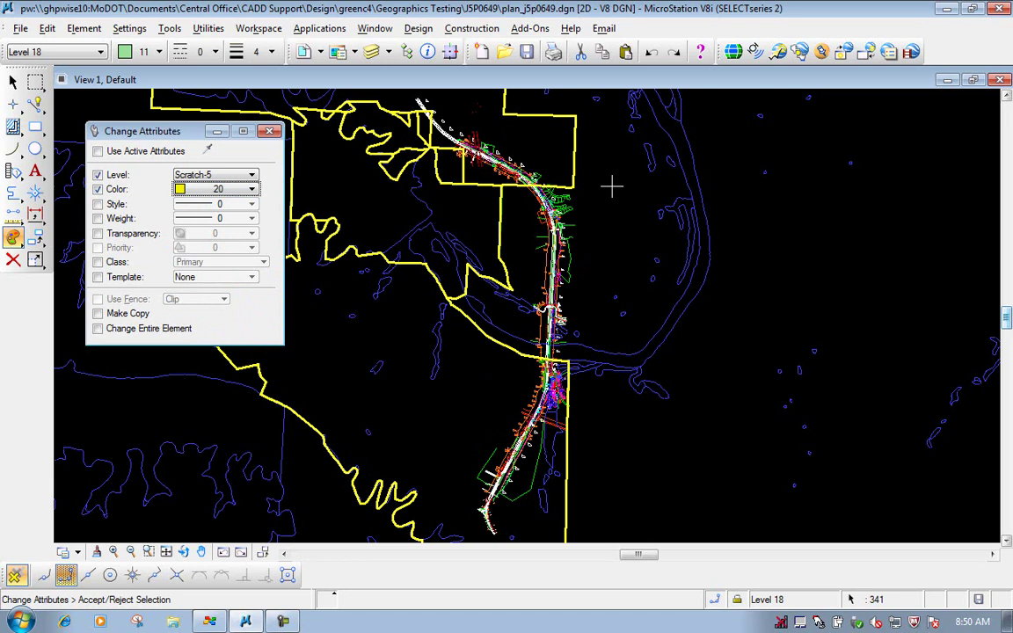
pyautogui.press('Escape')
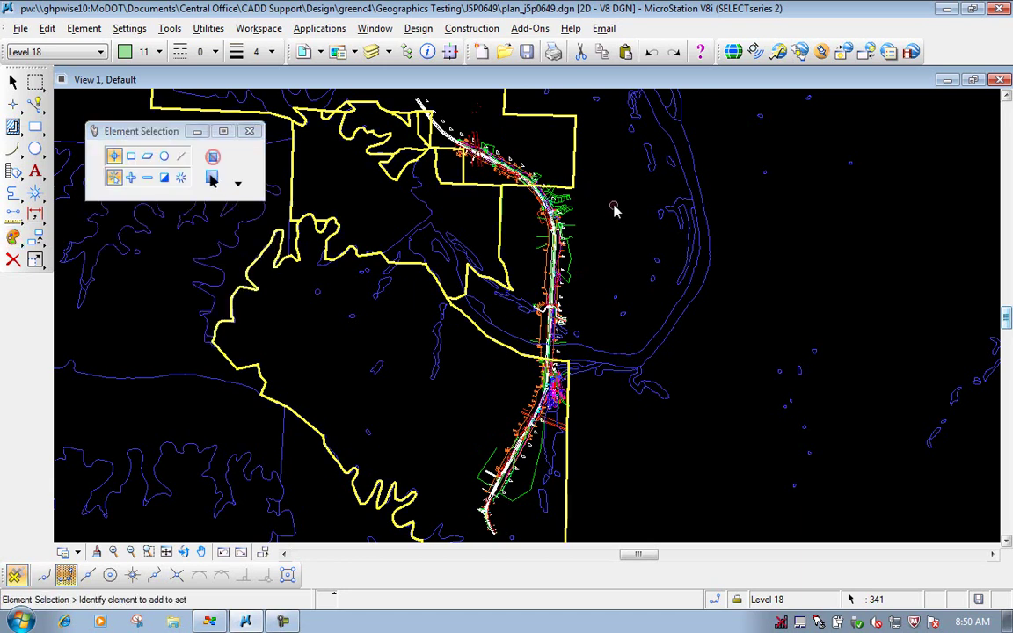
pyautogui.click(614, 212)
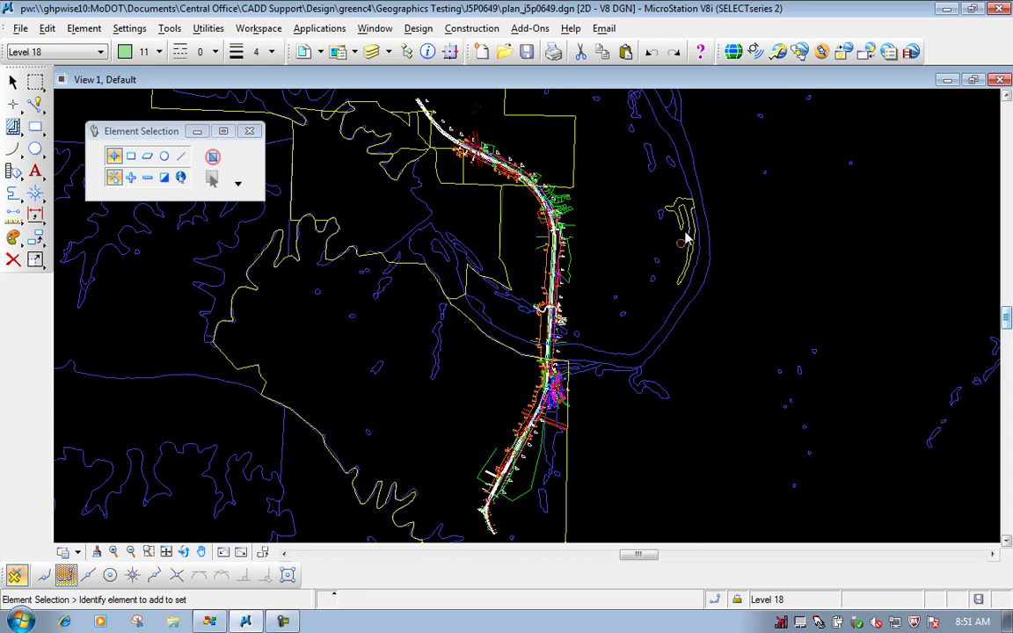
# - Confirm the small Scratch-1 wetland shape keeps its Wetlands attributes, then select a yellow city boundary
pyautogui.click(614, 186)
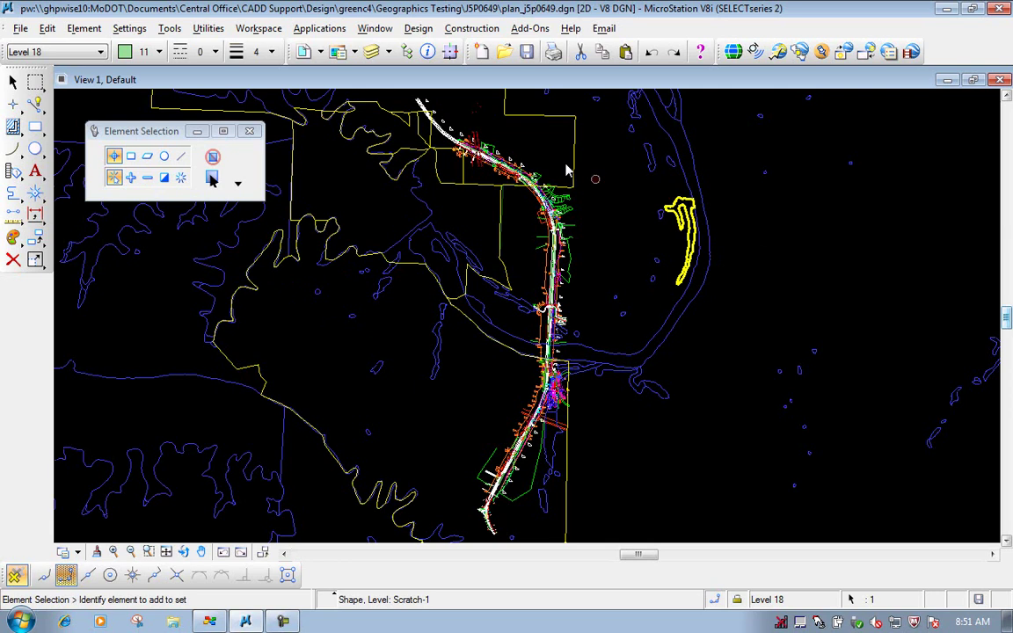
pyautogui.click(427, 52)
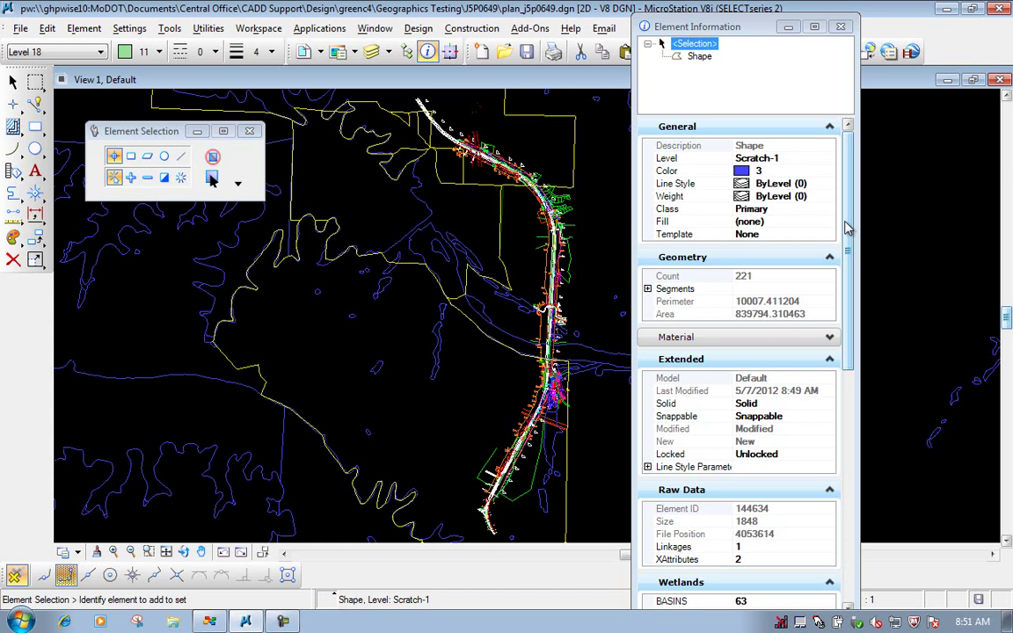
pyautogui.moveTo(847, 228); pyautogui.dragTo(853, 404)
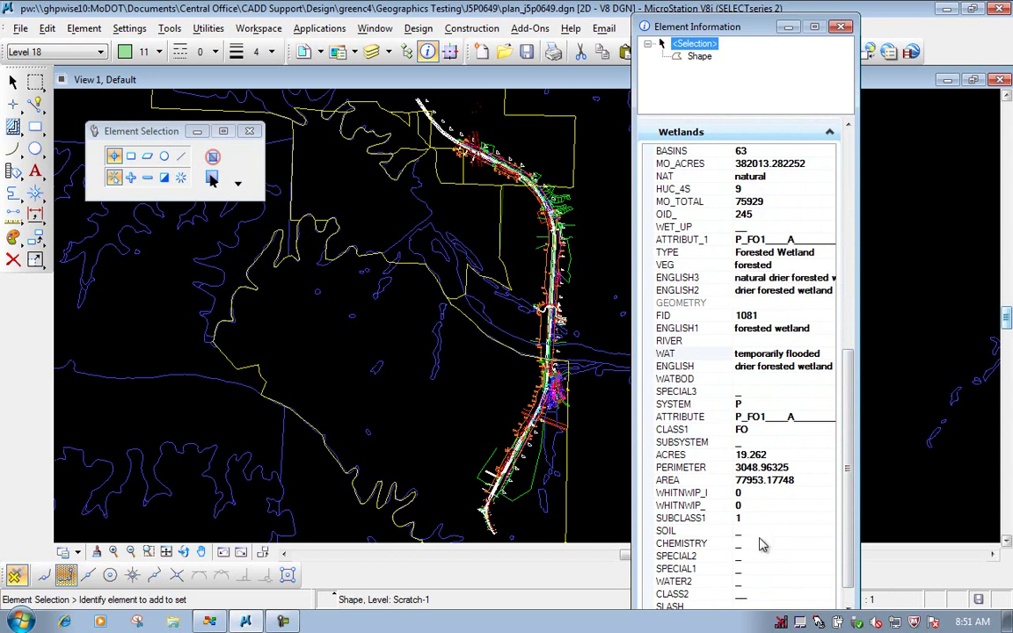
pyautogui.click(842, 26)
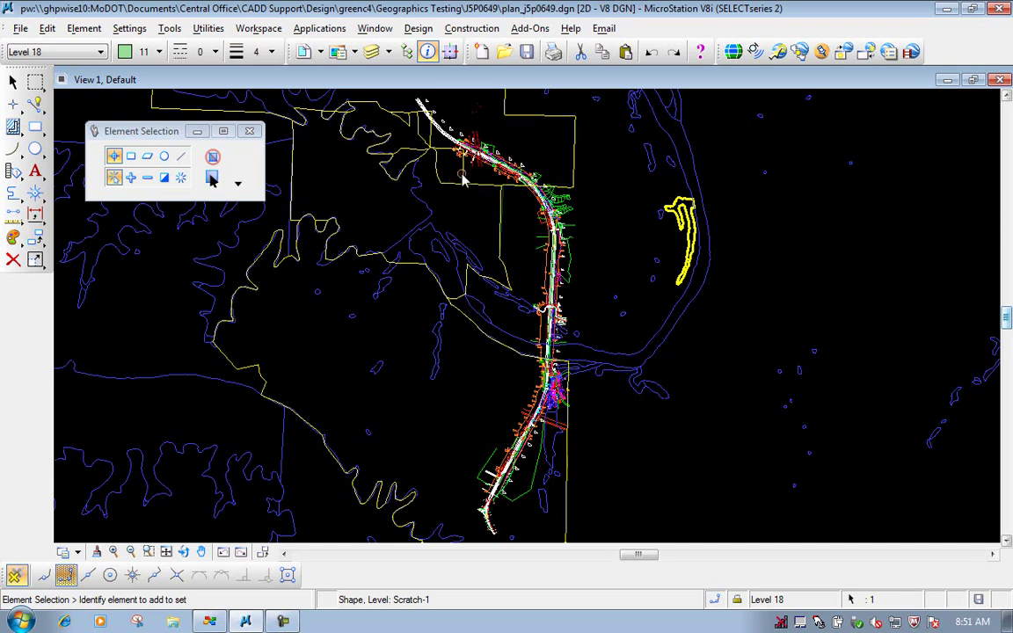
pyautogui.click(415, 153)
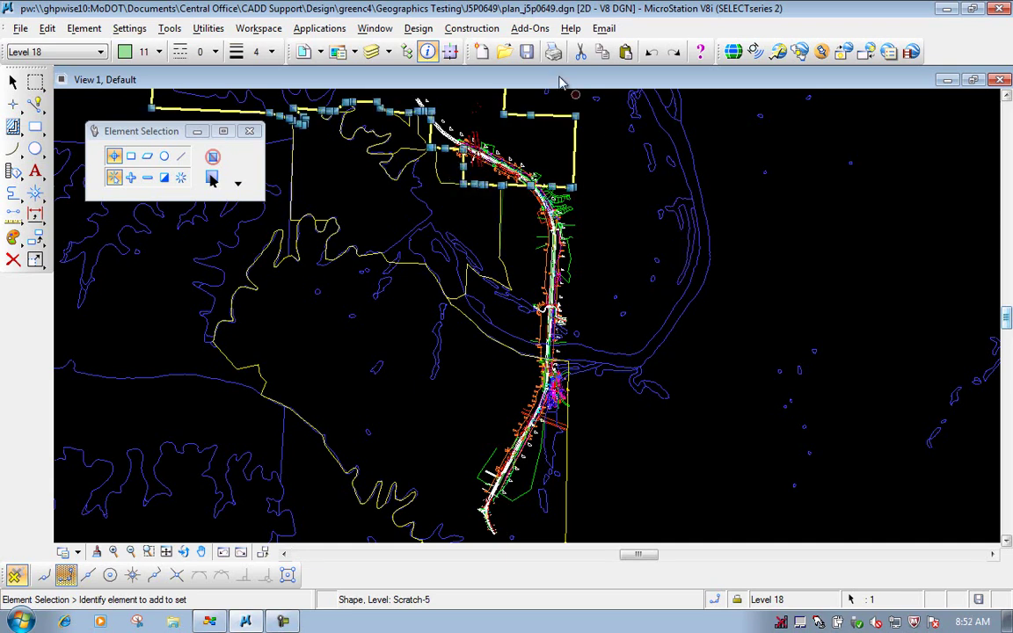
# - View the Lakeland shape's D5_Cities attributes, then deselect it and close Element Information
pyautogui.click(427, 52)
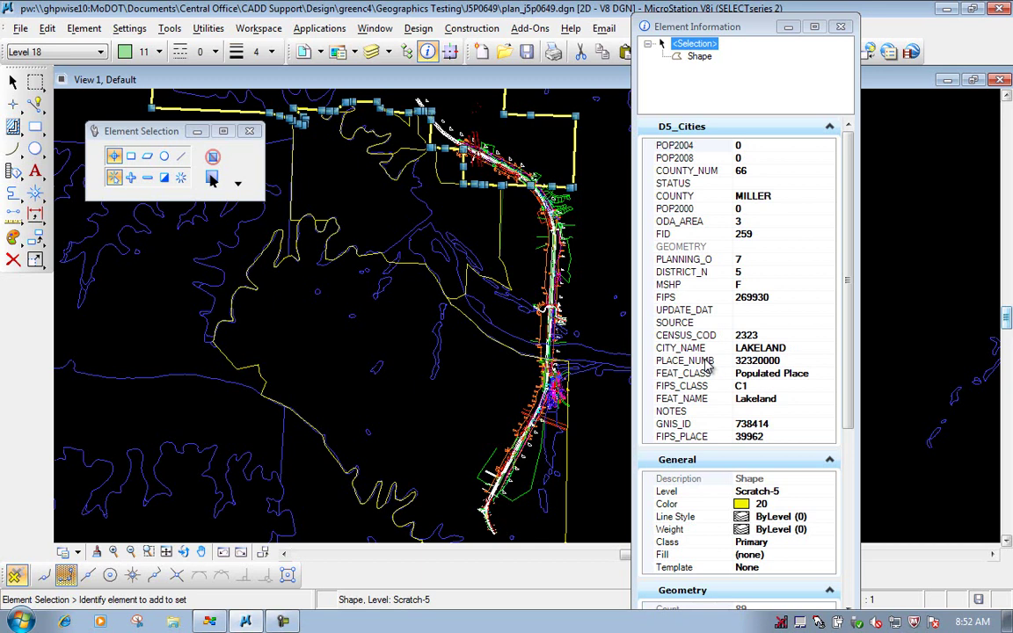
pyautogui.click(552, 226)
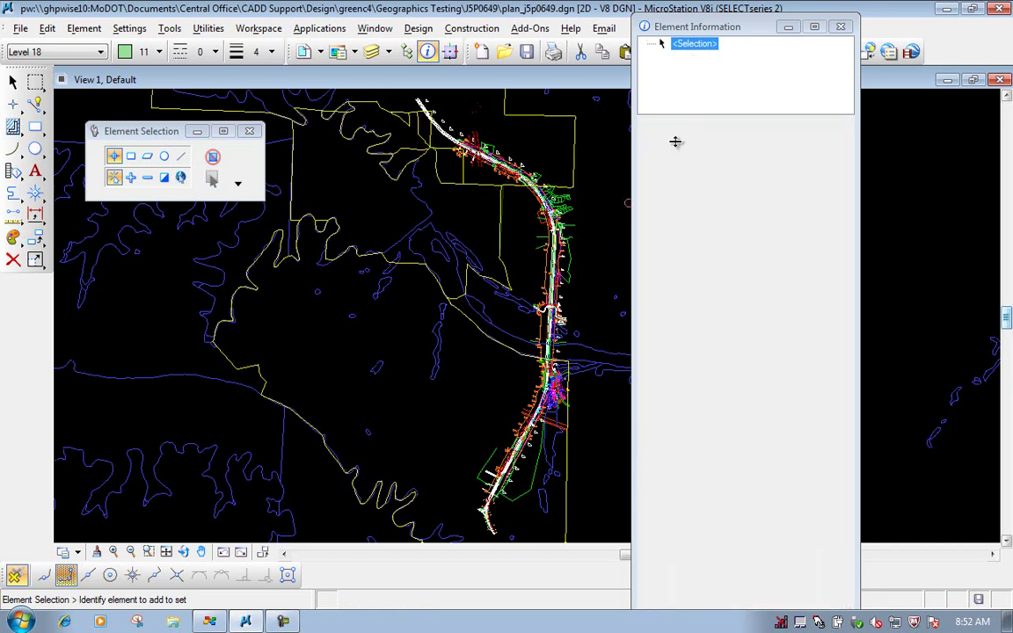
pyautogui.click(840, 27)
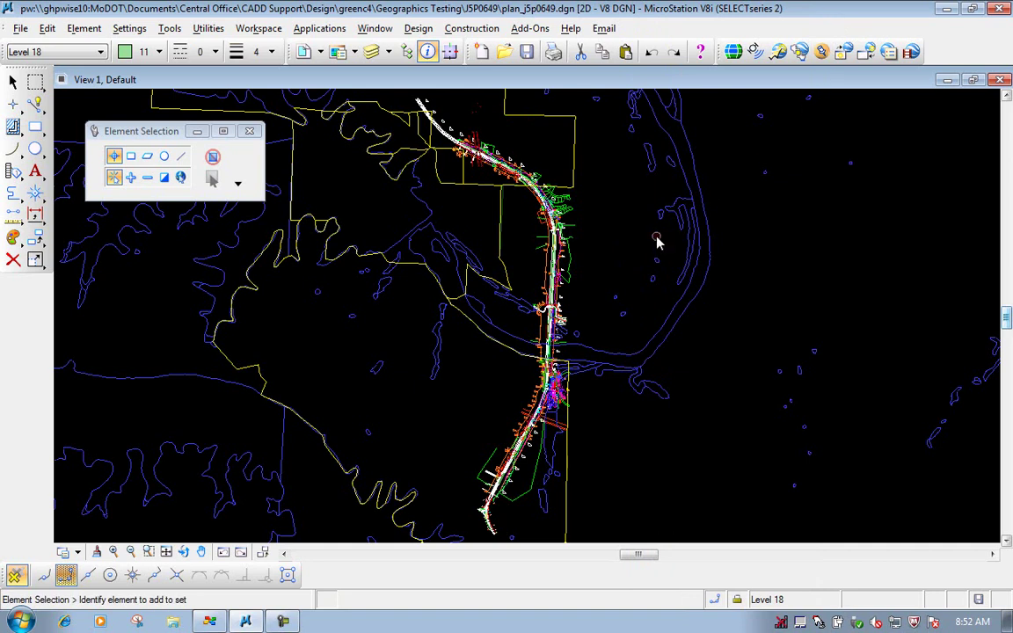